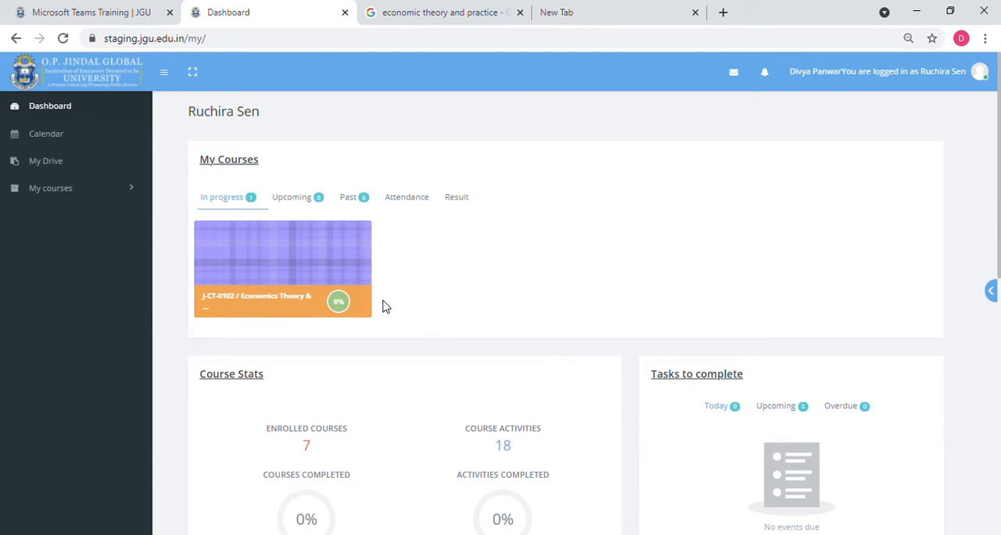
- Open the J-CT-0102 / Economics Theory & Practice II course and turn editing on
{"action": "mouse_move", "coordinate": [338, 293]}
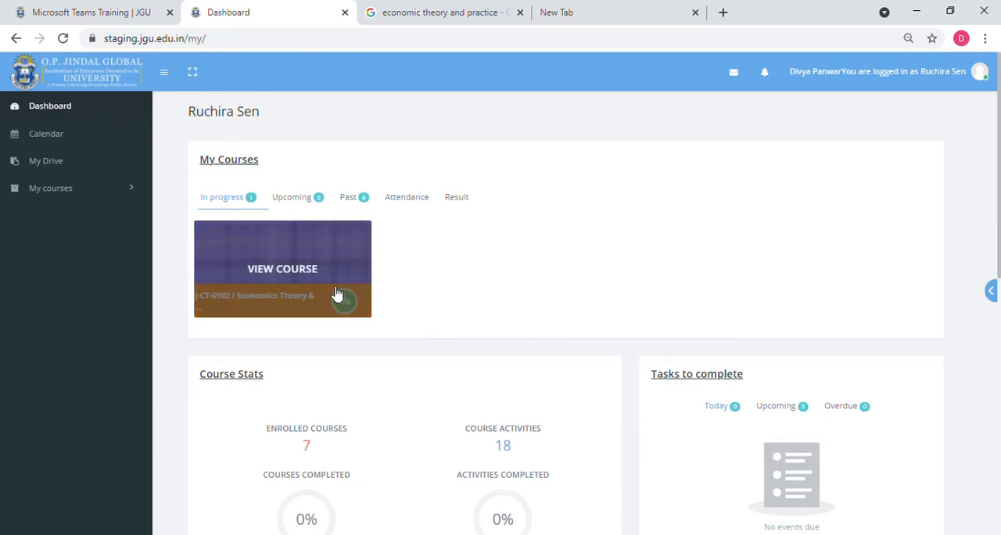
{"action": "left_click", "coordinate": [337, 293]}
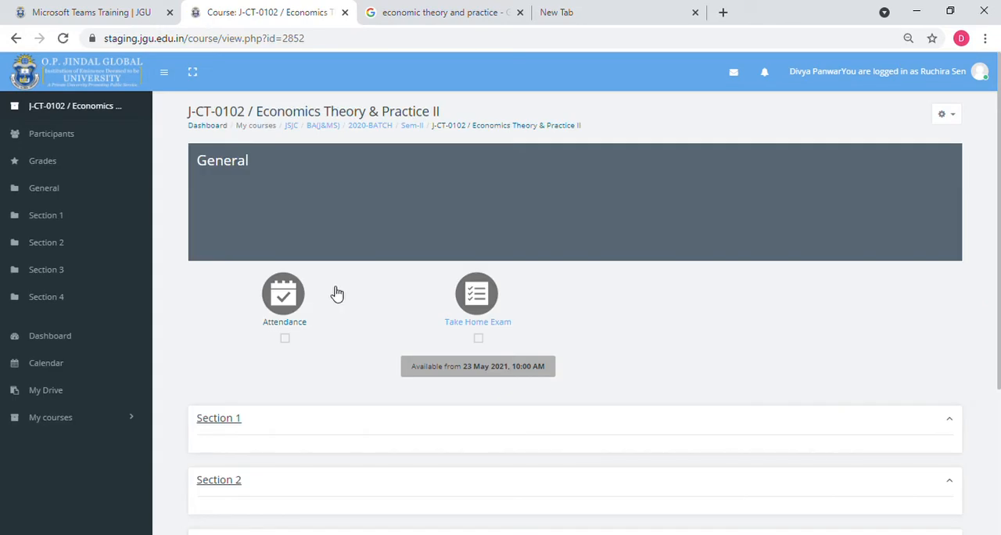
{"action": "left_click", "coordinate": [964, 121]}
{"action": "left_click", "coordinate": [935, 148]}
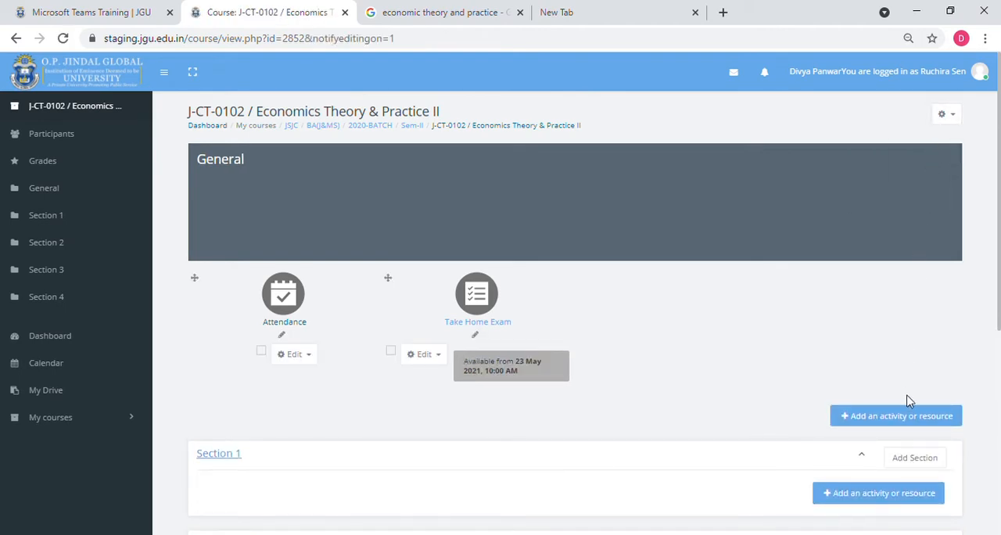
- Add a new Book resource to the course's General section
{"action": "left_click", "coordinate": [907, 418]}
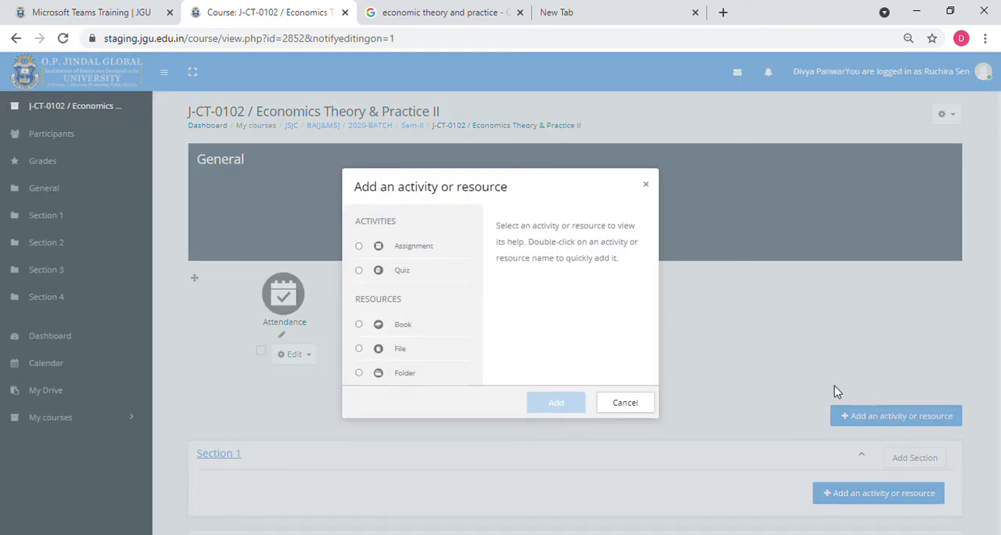
{"action": "left_click", "coordinate": [359, 326]}
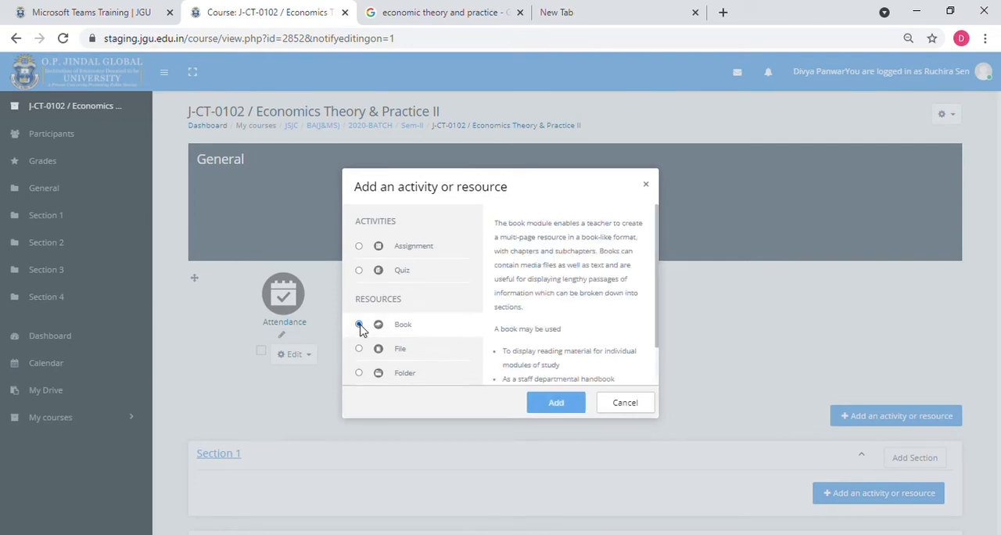
{"action": "left_click", "coordinate": [569, 404]}
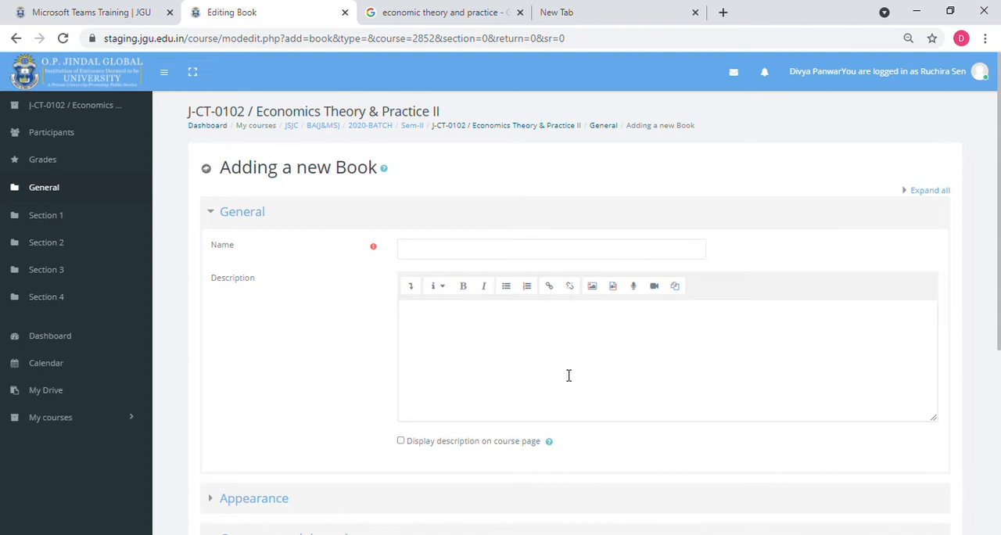
- Name the new book "Class Notes"
{"action": "left_click", "coordinate": [449, 258]}
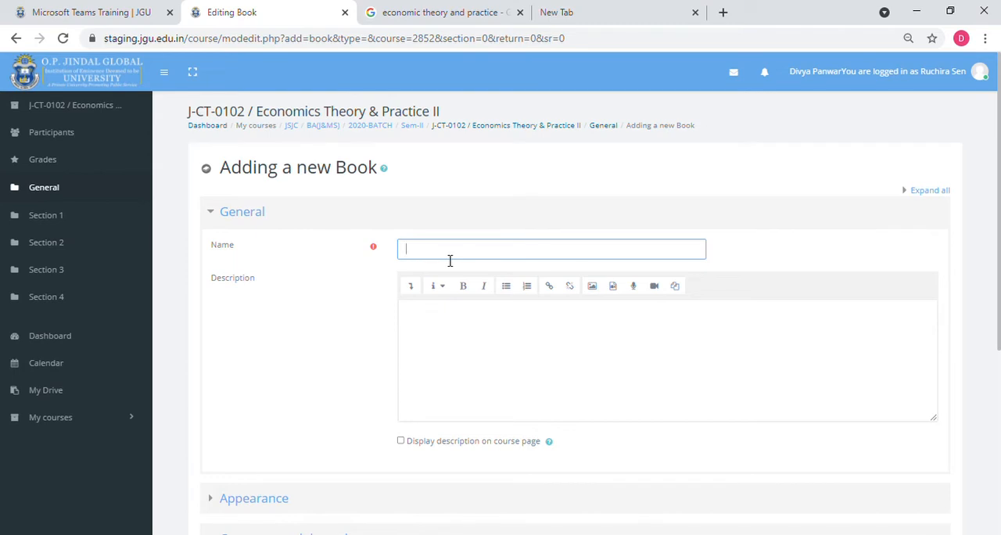
{"action": "type", "text": "Class Notes"}
- Enter "Refer for test1" as the book's description and have it displayed on the course page
{"action": "left_click", "coordinate": [448, 314]}
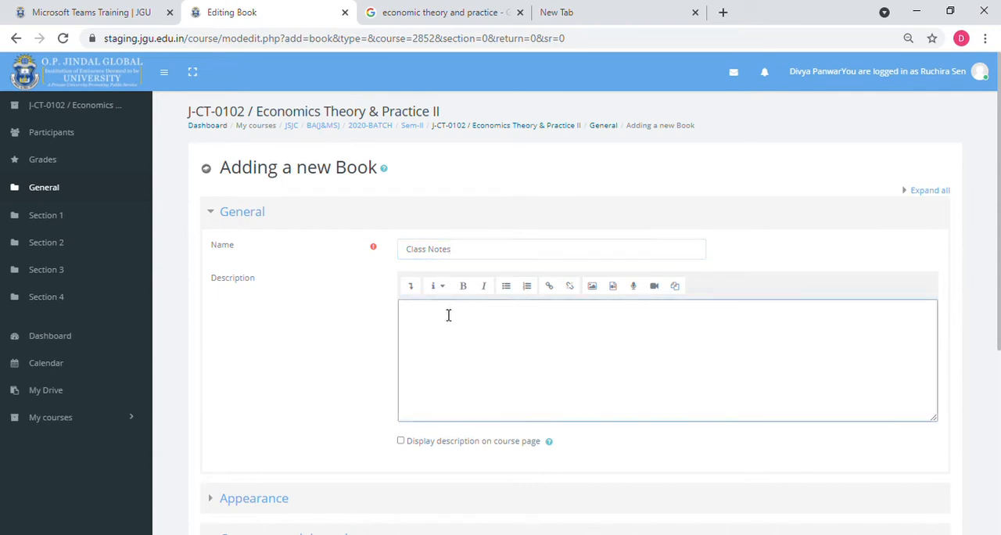
{"action": "type", "text": "Refer for test1"}
{"action": "scroll", "coordinate": [467, 400], "scroll_direction": "down", "scroll_amount": 1}
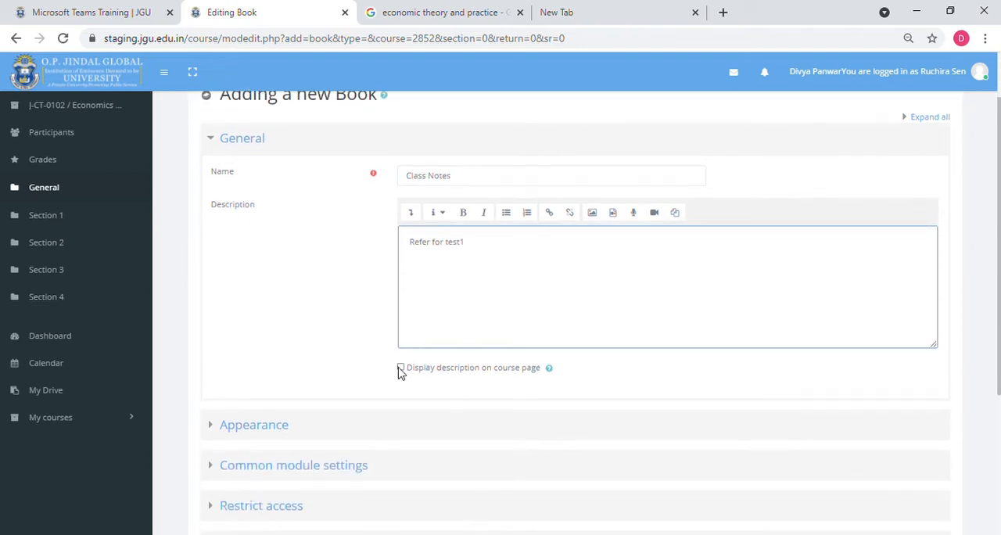
{"action": "left_click", "coordinate": [401, 367]}
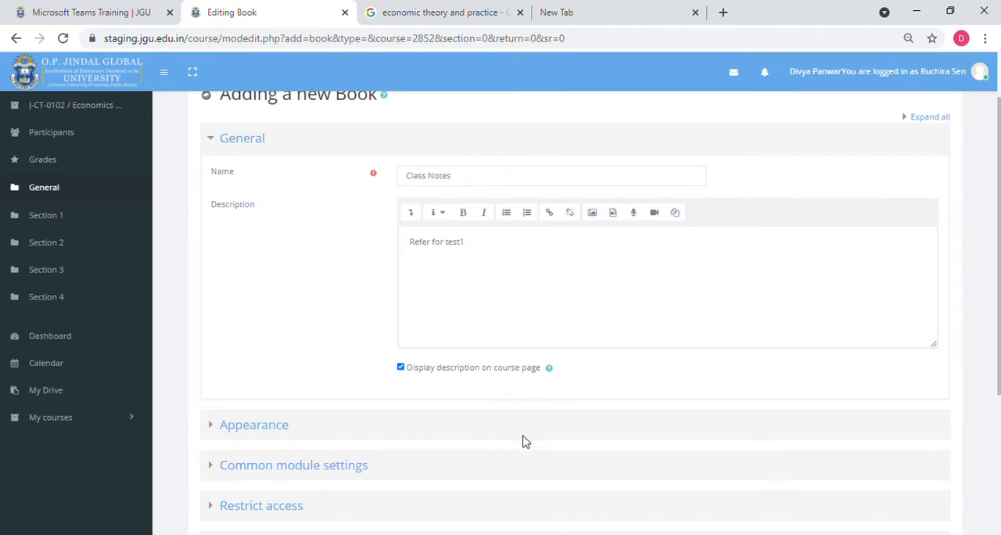
- Review the chapter formatting and style of navigation options in the book's Appearance settings
{"action": "scroll", "coordinate": [522, 448], "scroll_direction": "down", "scroll_amount": 2}
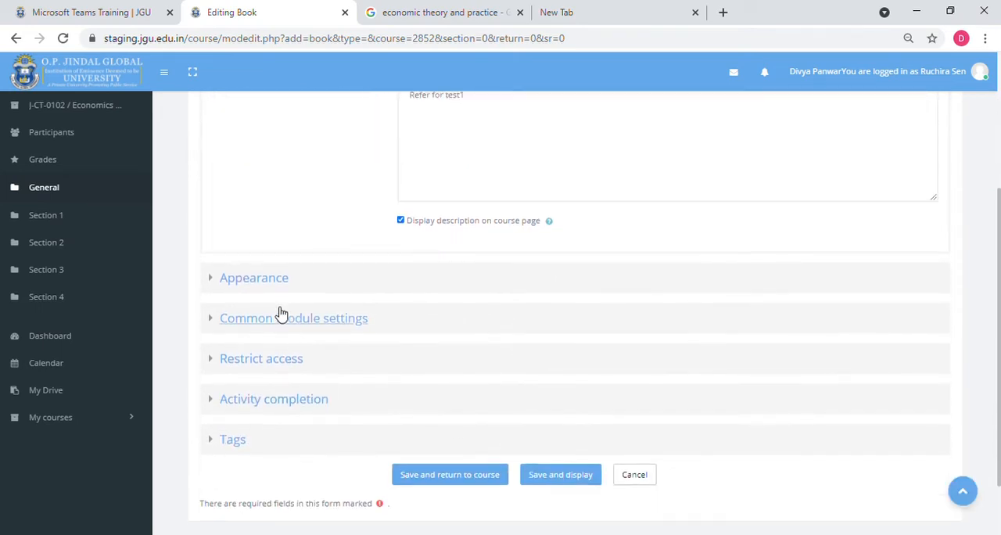
{"action": "left_click", "coordinate": [217, 305]}
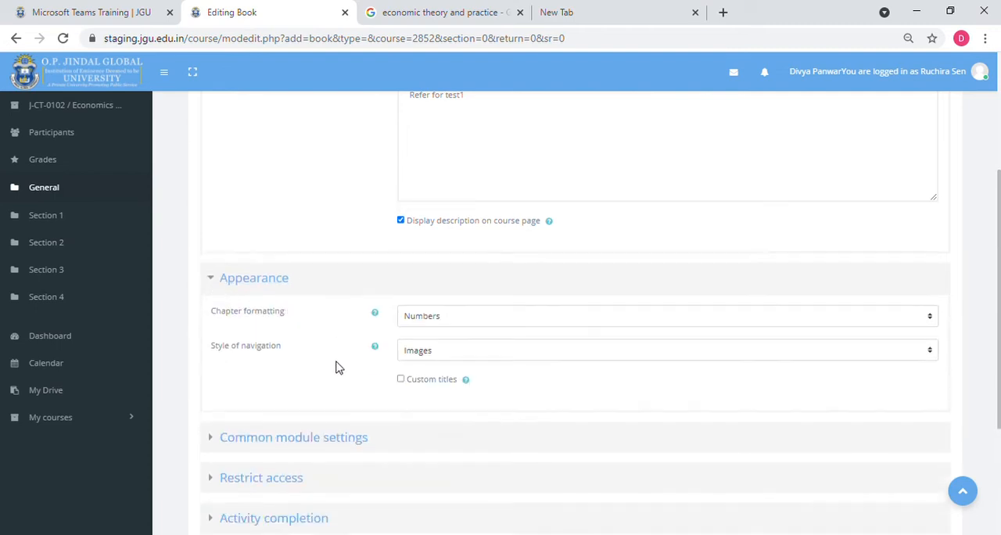
{"action": "left_click", "coordinate": [422, 315]}
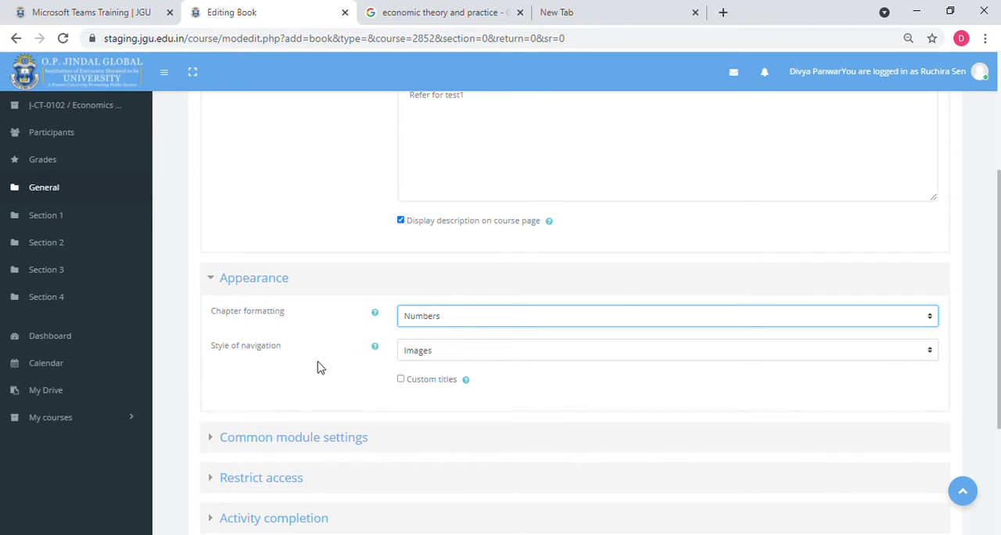
{"action": "left_click", "coordinate": [427, 353]}
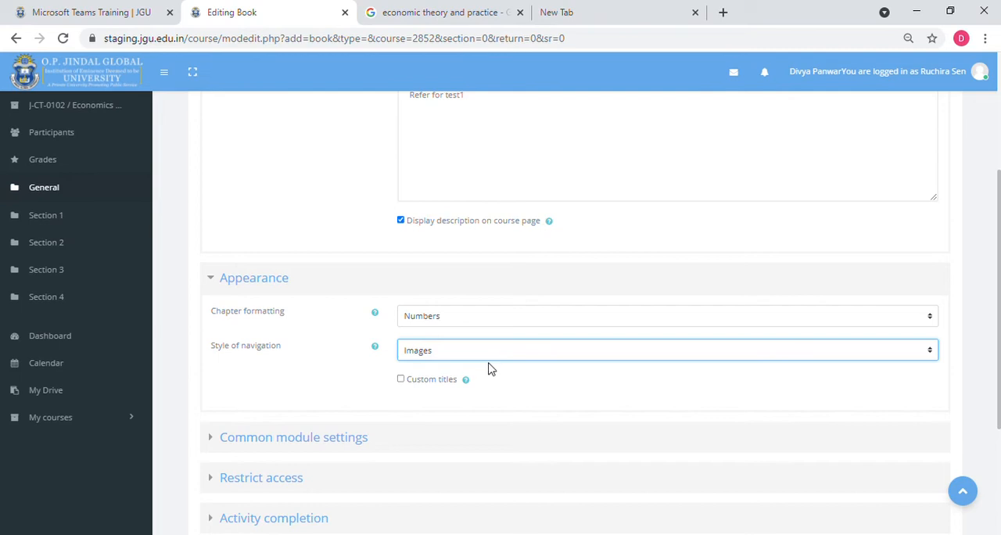
- Add a group access restriction to the book that requires students to belong to Sec-A
{"action": "scroll", "coordinate": [368, 457], "scroll_direction": "down", "scroll_amount": 1}
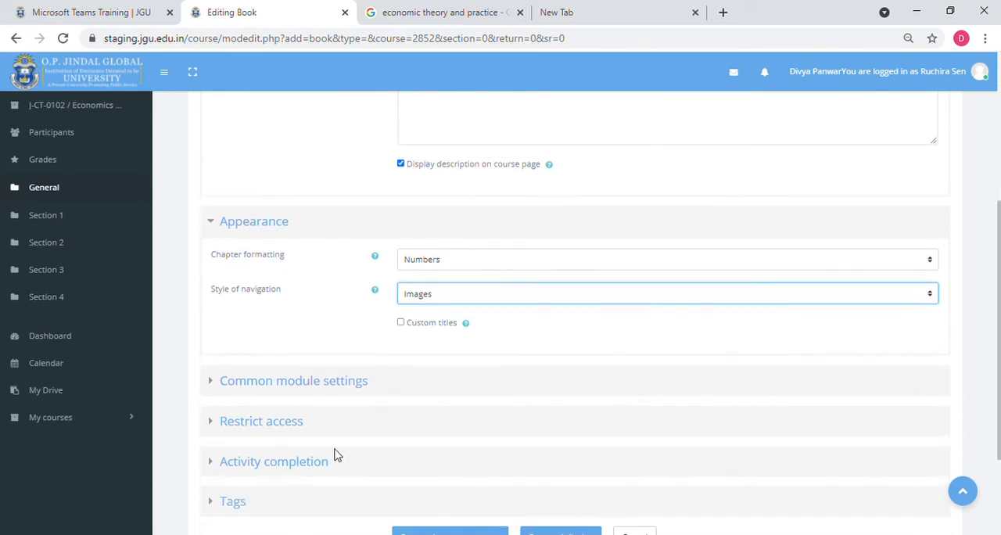
{"action": "left_click", "coordinate": [215, 405]}
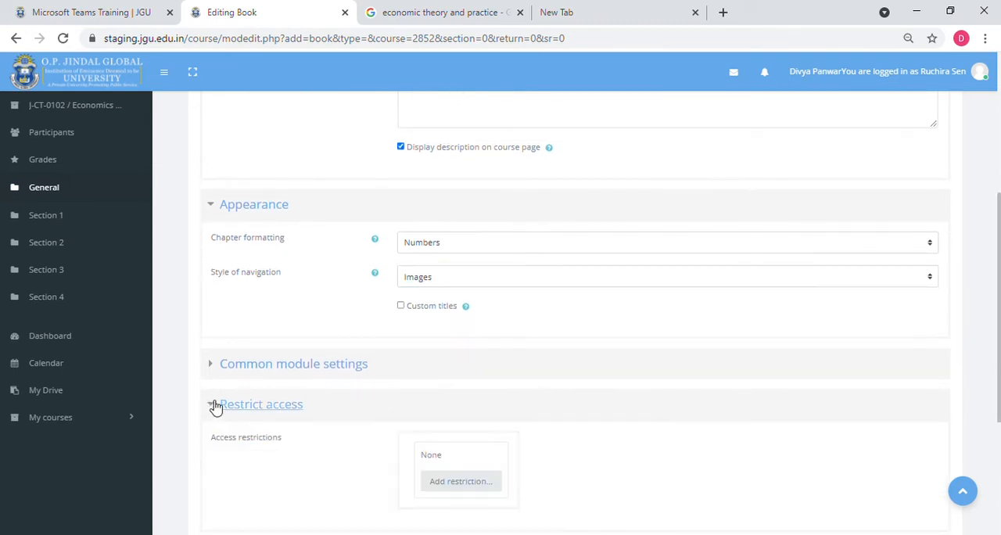
{"action": "scroll", "coordinate": [215, 405], "scroll_direction": "down", "scroll_amount": 2}
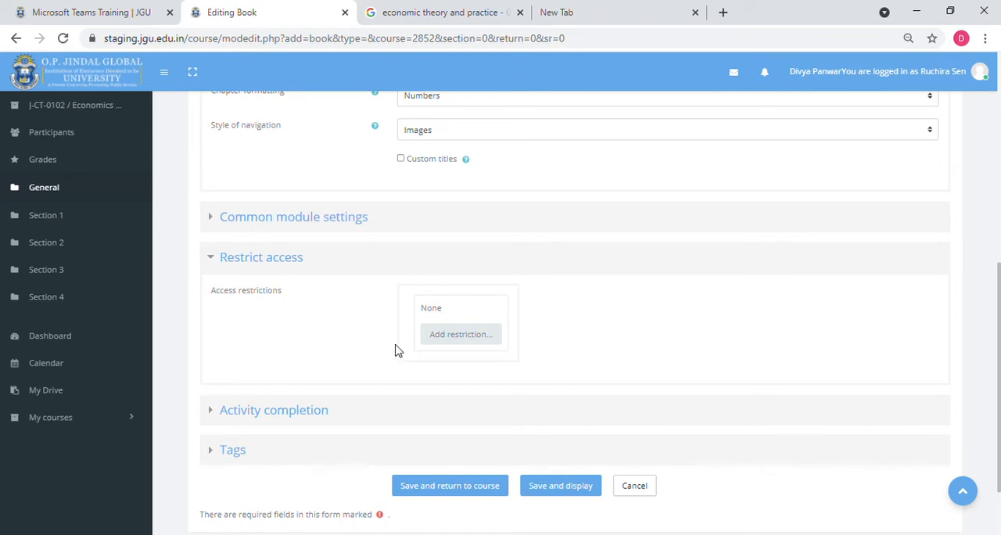
{"action": "left_click", "coordinate": [459, 336]}
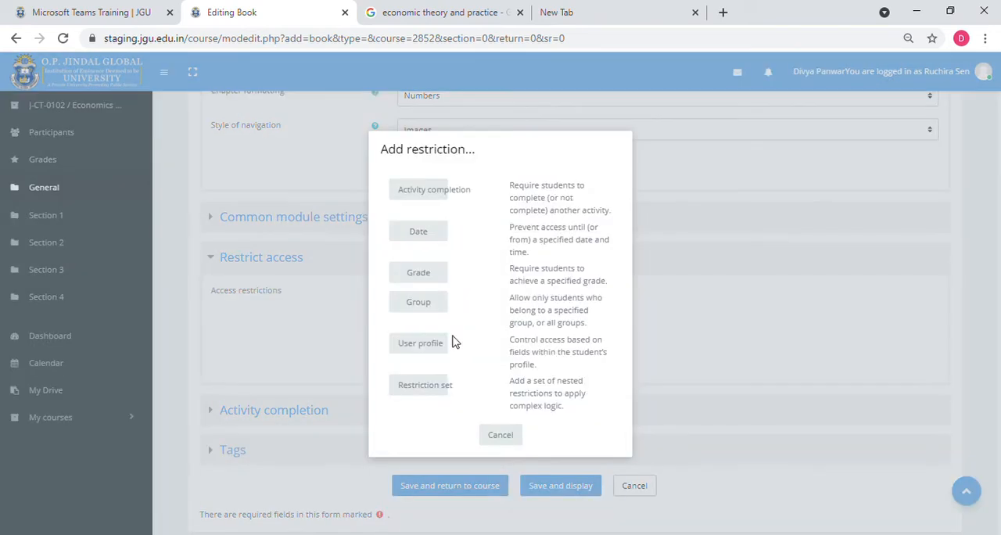
{"action": "left_click", "coordinate": [419, 303]}
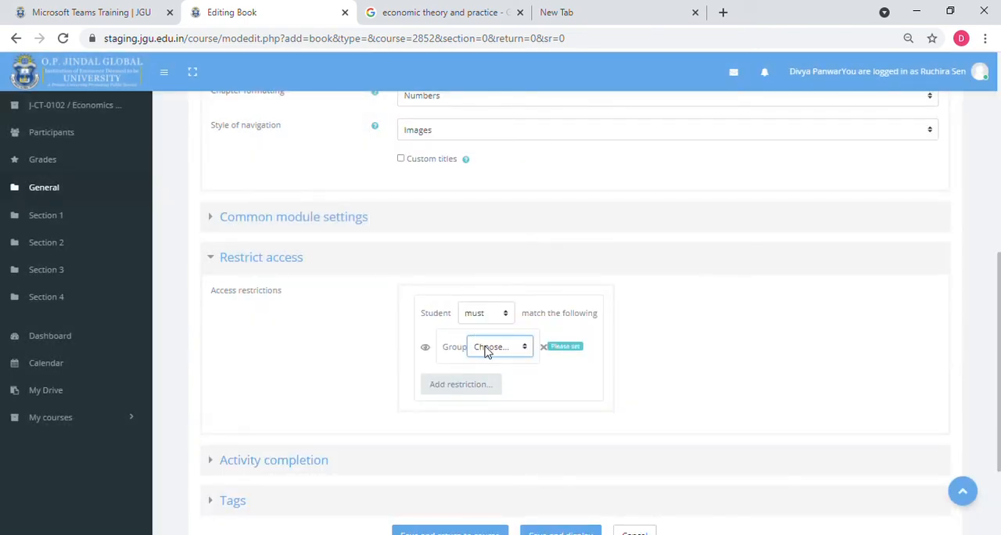
{"action": "left_click", "coordinate": [490, 395]}
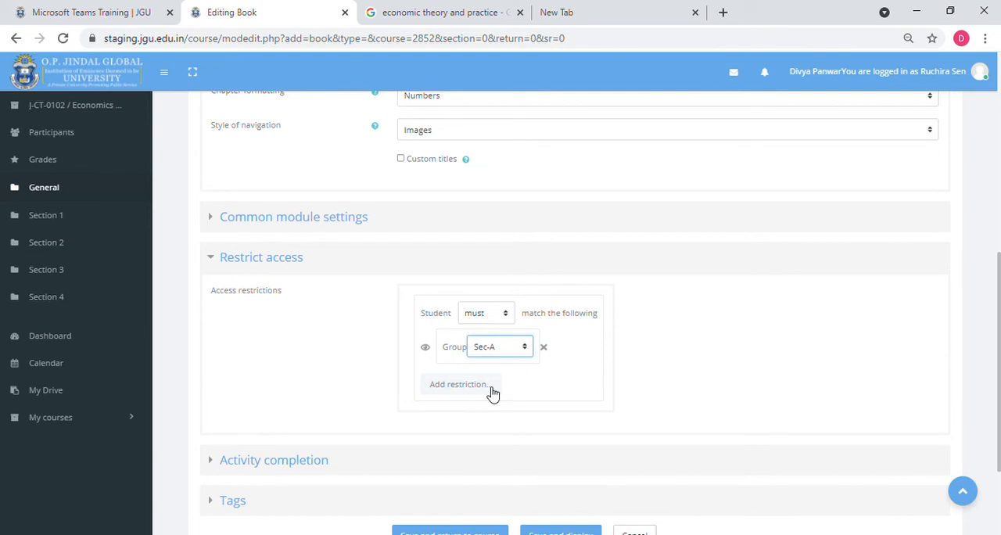
- Add a second group access restriction to the book for Sec-B
{"action": "left_click", "coordinate": [490, 393]}
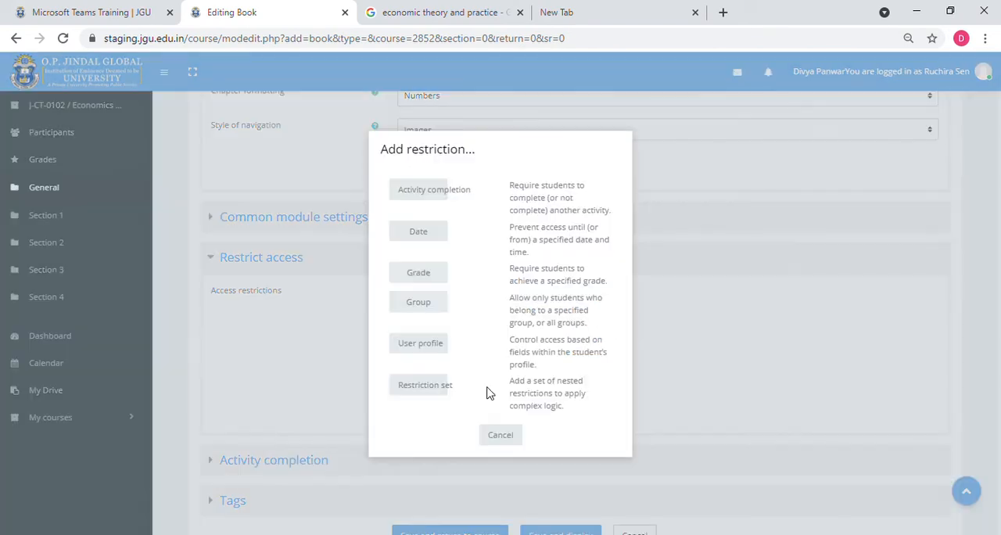
{"action": "left_click", "coordinate": [435, 307]}
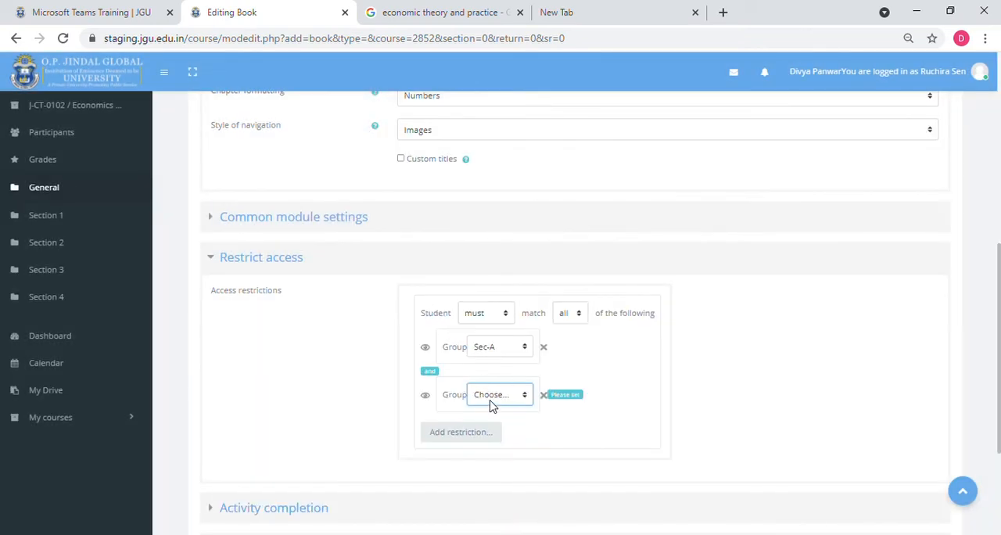
{"action": "left_click", "coordinate": [489, 447]}
- Require students to match any of the group restrictions, and save and display the book
{"action": "left_click", "coordinate": [573, 314]}
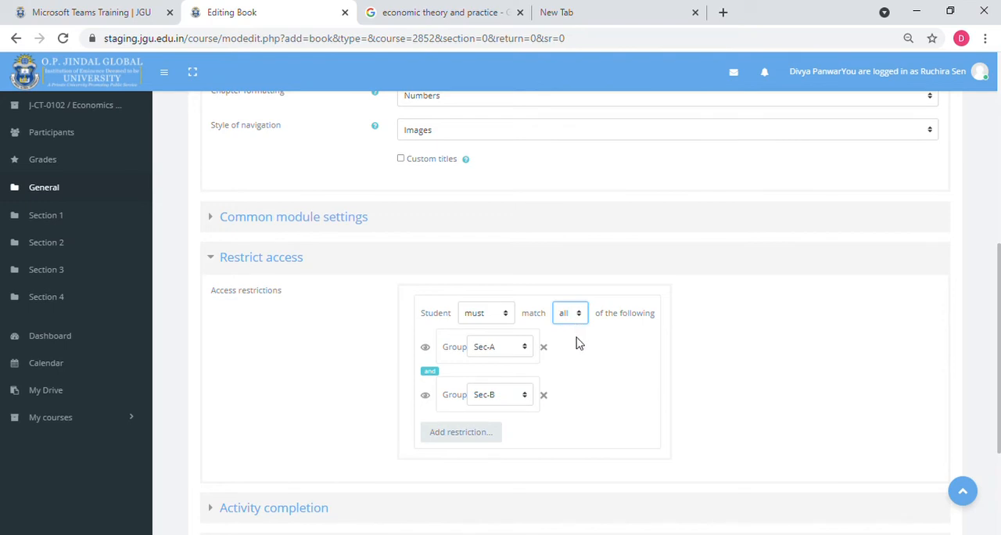
{"action": "key", "text": "Down"}
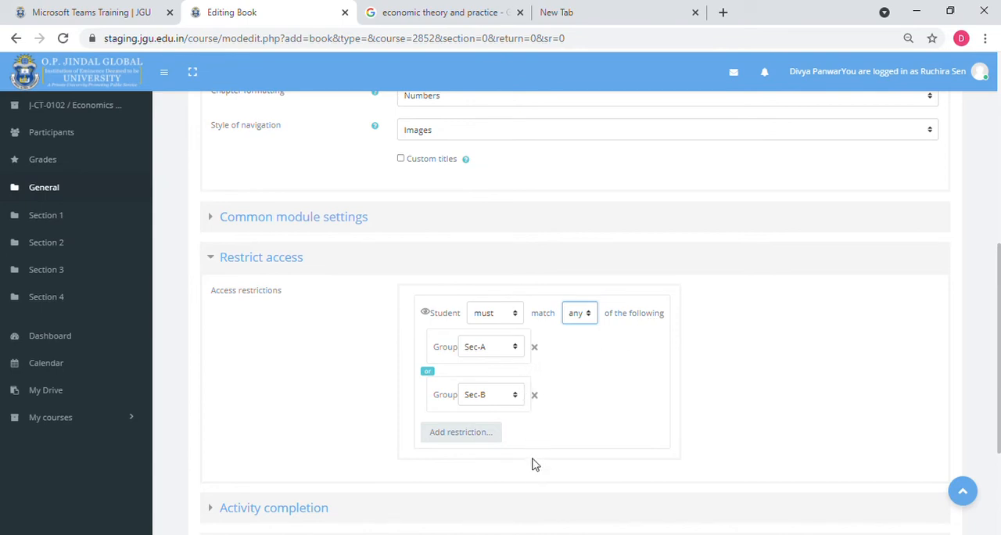
{"action": "scroll", "coordinate": [534, 464], "scroll_direction": "down", "scroll_amount": 3}
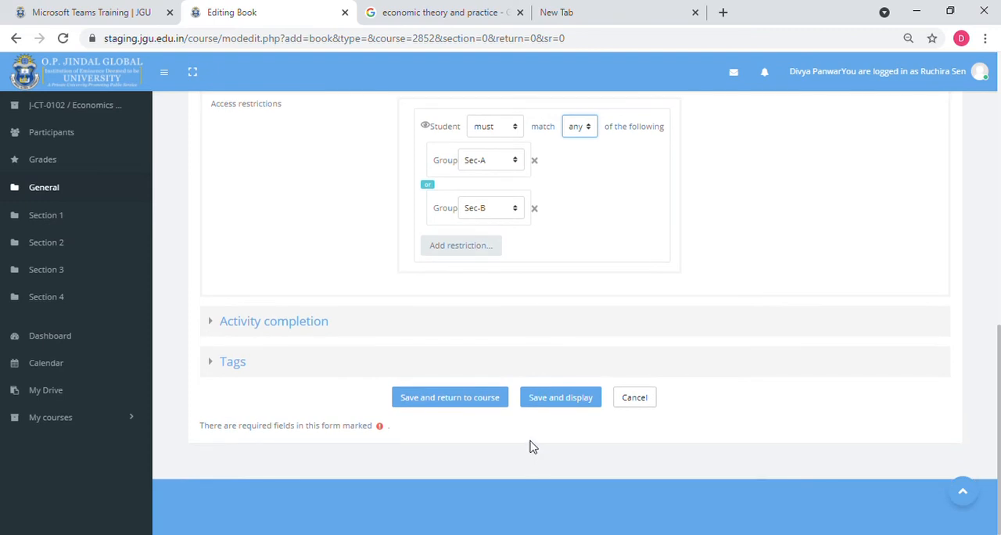
{"action": "left_click", "coordinate": [547, 399]}
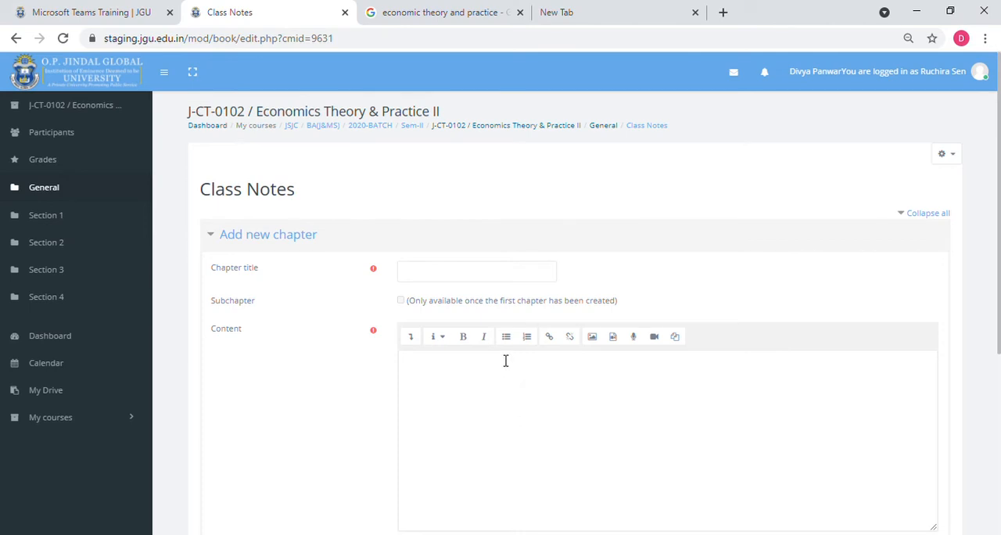
- Title the new chapter "Chapter-1" and paste the copied economics notes as its content
{"action": "left_click", "coordinate": [462, 282]}
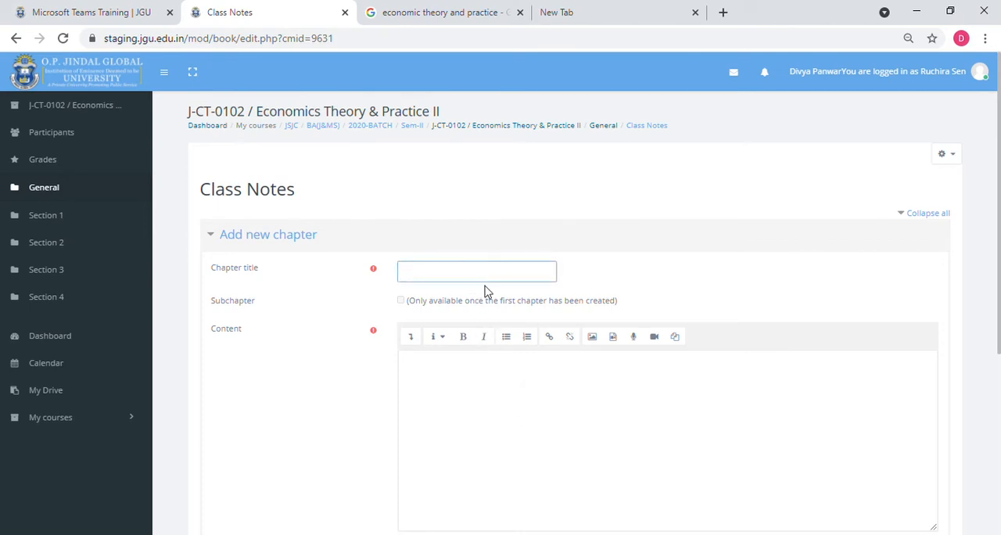
{"action": "type", "text": "Chapter-1"}
{"action": "left_click", "coordinate": [460, 392]}
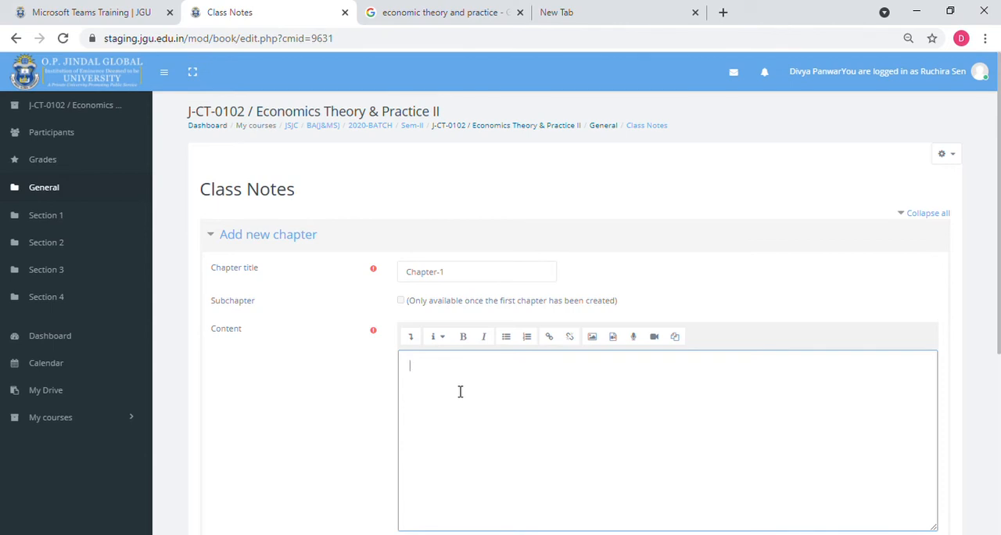
{"action": "type", "text": "What I will be talking about is the evolution of ideas in economics specifically, with the story of the two related disciplines of development economics and economic geography.... The most striking feature of the works of high development theory is their adherence to a discursive, non-mathematical style. Economics has, of course, become vastly more mathematical over time"}
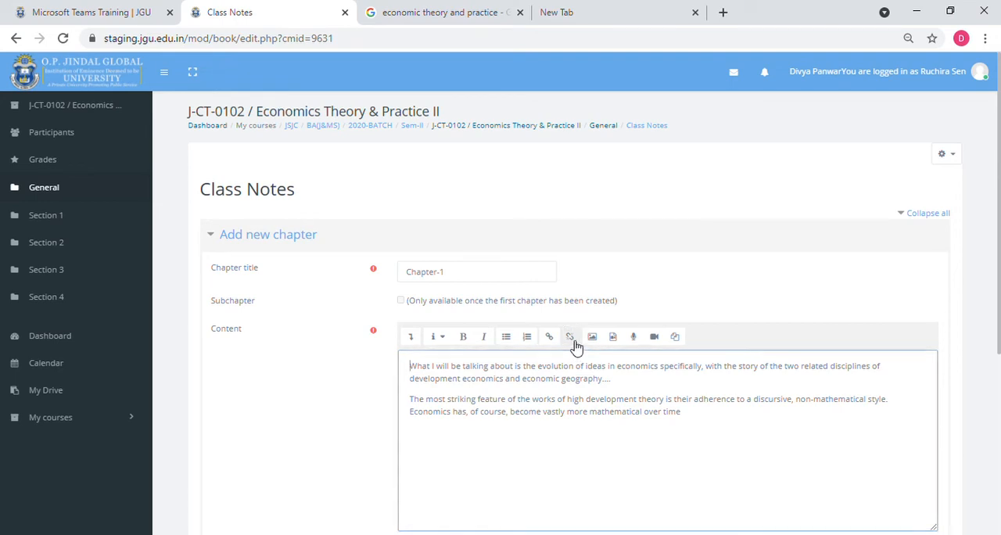
- Insert a link to economictimes.indiatimes.com at the start of the chapter content
{"action": "left_click", "coordinate": [551, 339]}
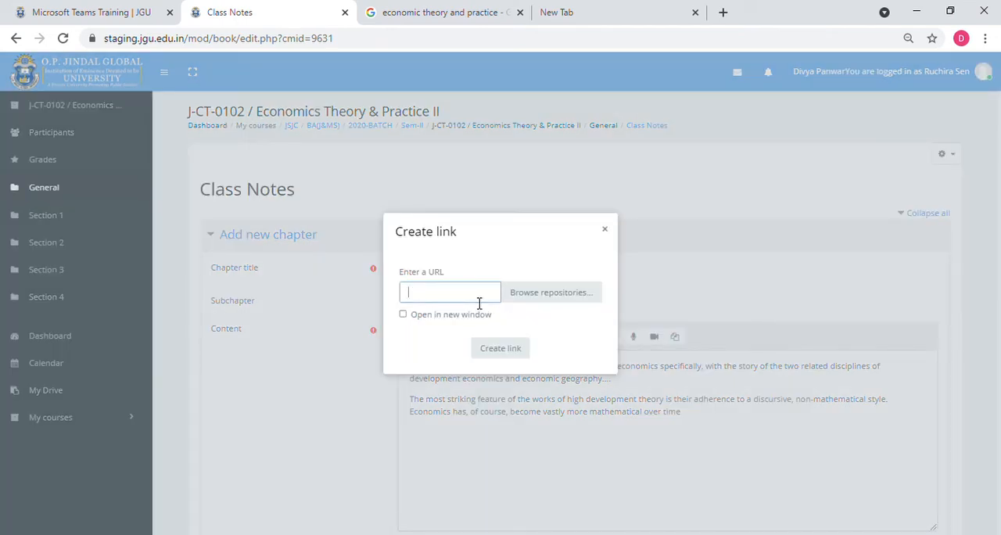
{"action": "type", "text": "eco"}
{"action": "type", "text": "nomict"}
{"action": "type", "text": "imes"}
{"action": "type", "text": "."}
{"action": "type", "text": "india"}
{"action": "type", "text": "times."}
{"action": "type", "text": "com"}
{"action": "left_click", "coordinate": [492, 352]}
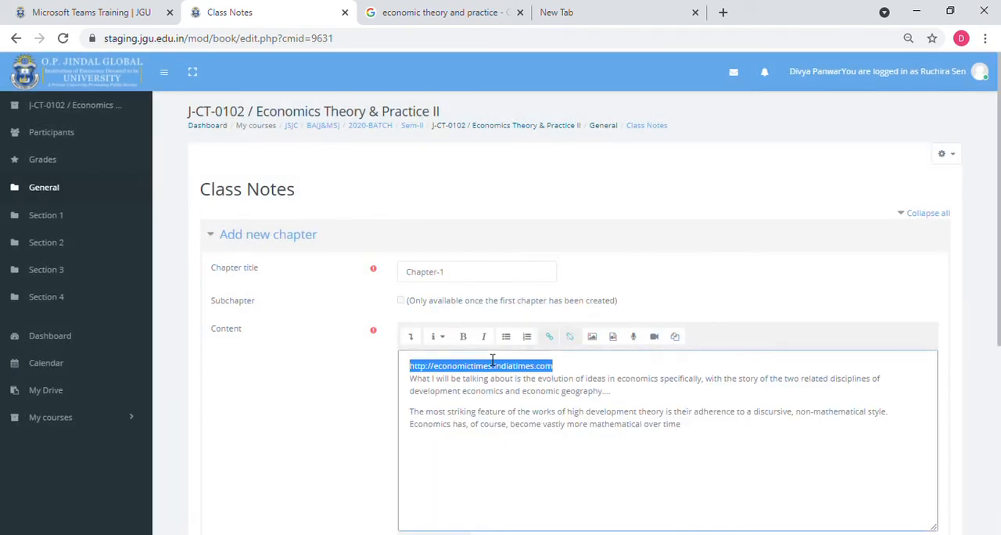
{"action": "left_click", "coordinate": [577, 371]}
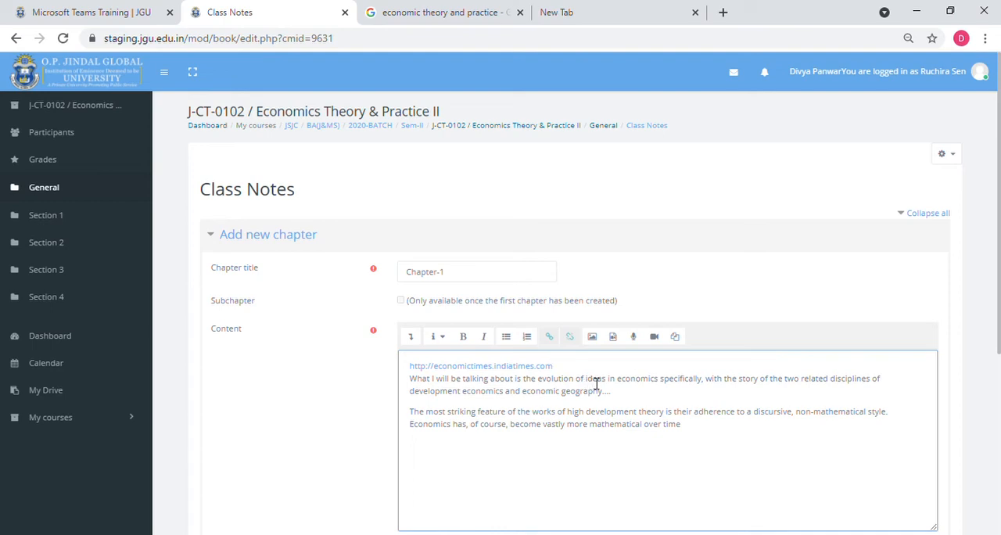
- Start inserting an image into the chapter content and choose eco.jpg as the file to upload
{"action": "left_click", "coordinate": [591, 338]}
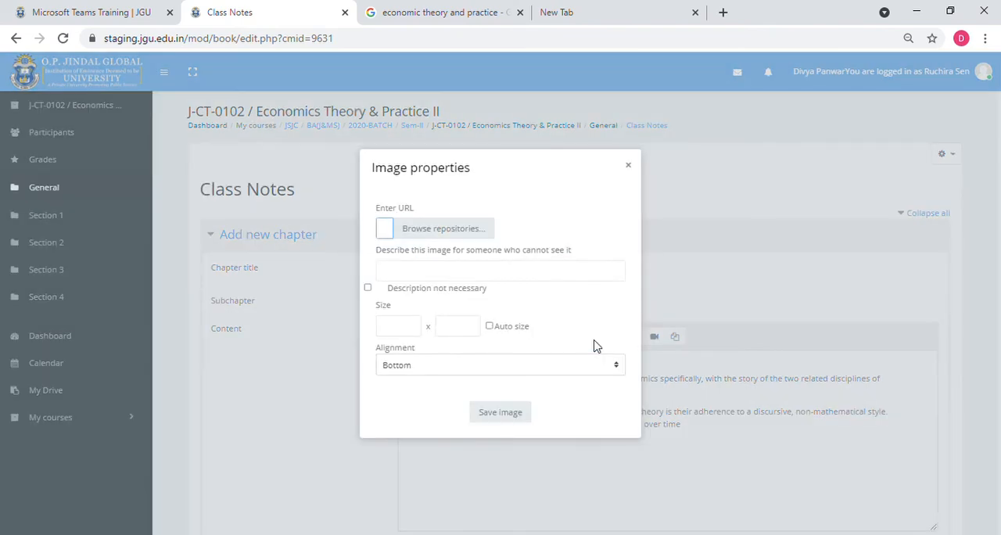
{"action": "left_click", "coordinate": [450, 239]}
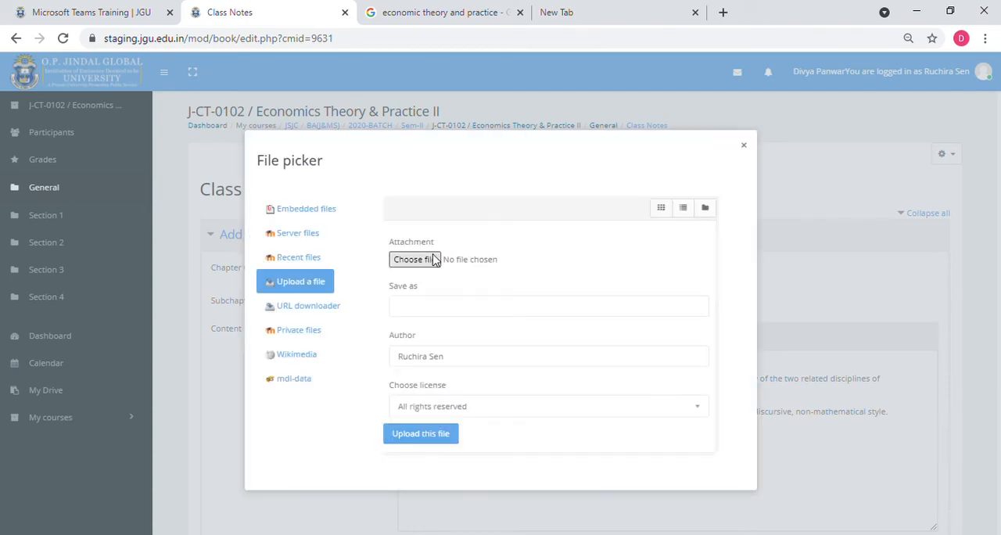
{"action": "left_click", "coordinate": [434, 258]}
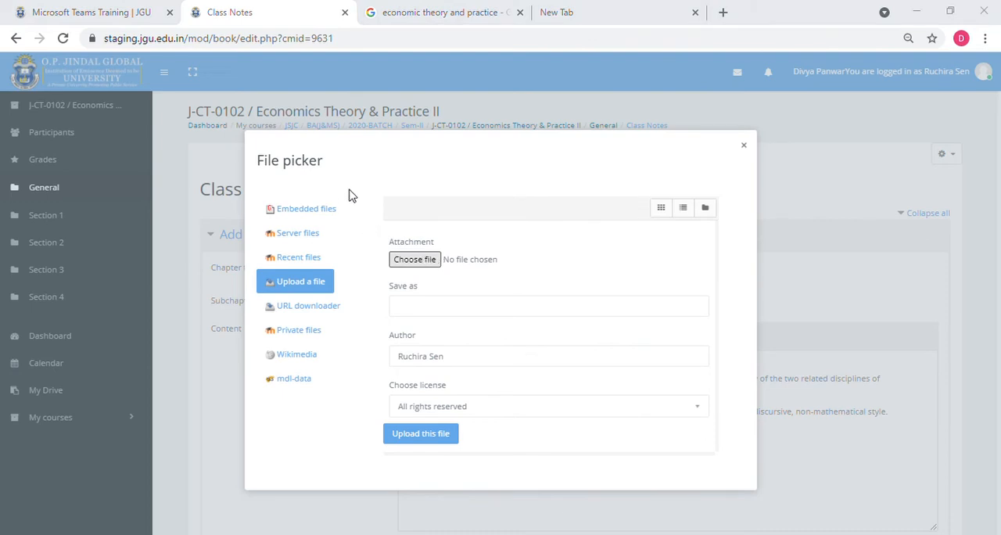
{"action": "double_click", "coordinate": [380, 131]}
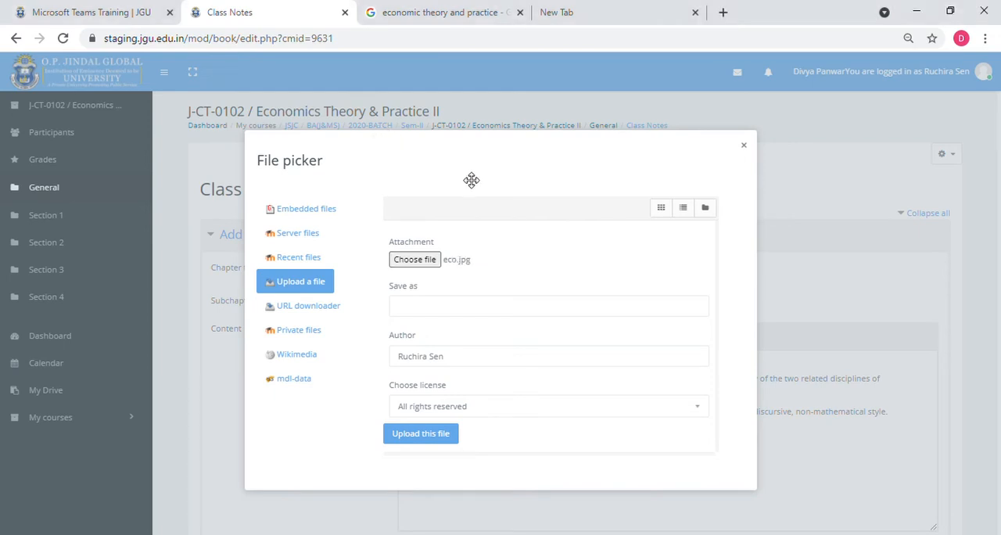
- Set the image's save name to "Refer to chapter 1" and upload the file
{"action": "left_click", "coordinate": [452, 445]}
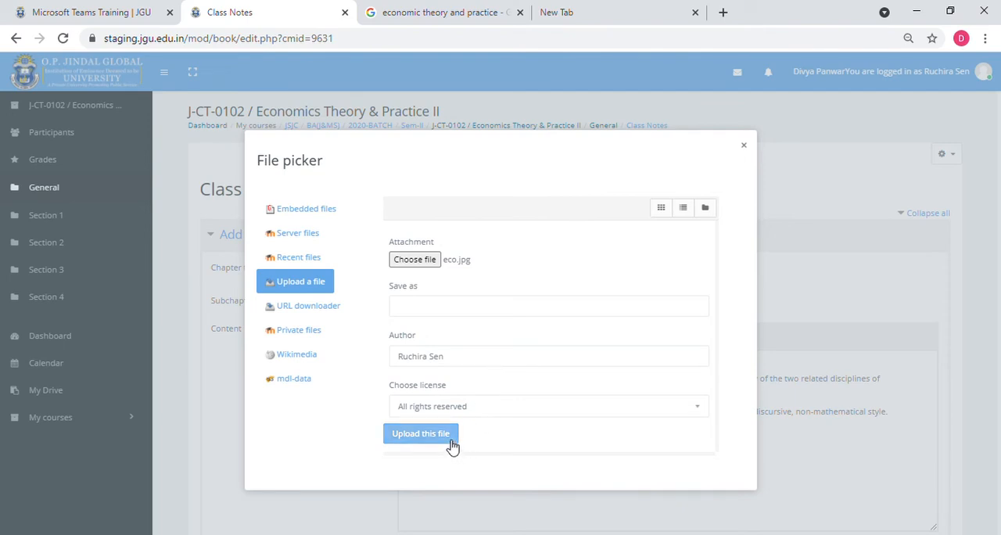
{"action": "left_click", "coordinate": [456, 309]}
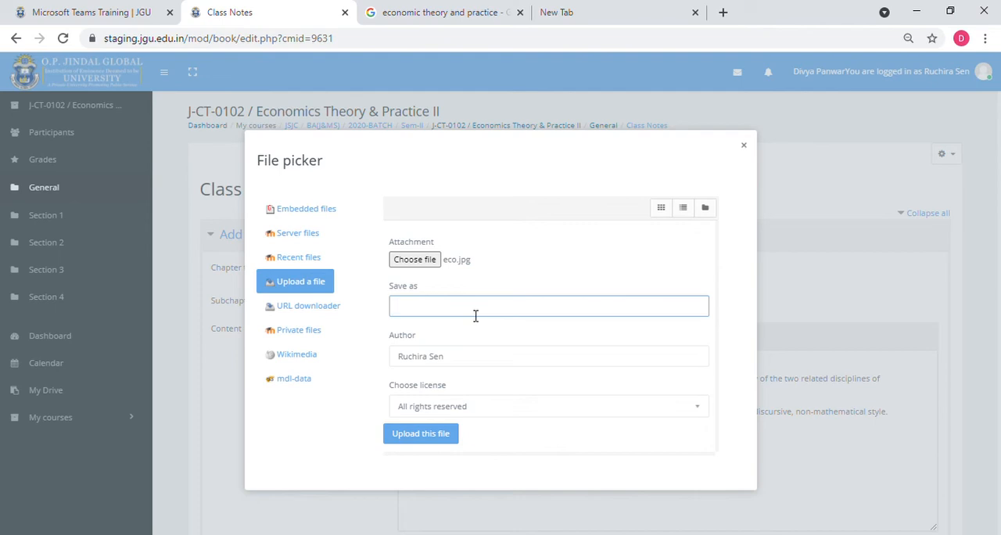
{"action": "type", "text": "Refer to chapter 1"}
{"action": "left_click", "coordinate": [444, 434]}
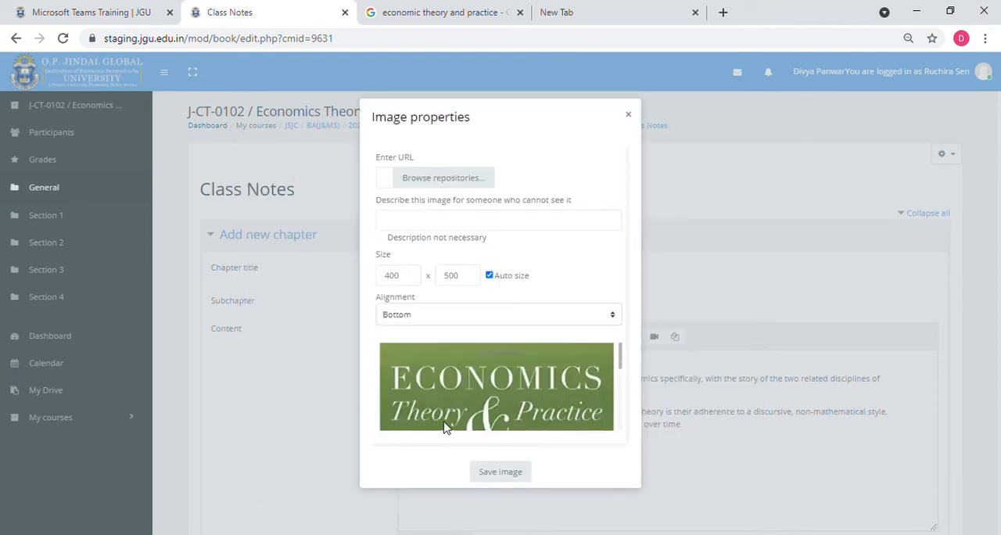
- Describe the image as "Refer to chapter-1" and save it into the chapter content
{"action": "left_click", "coordinate": [511, 474]}
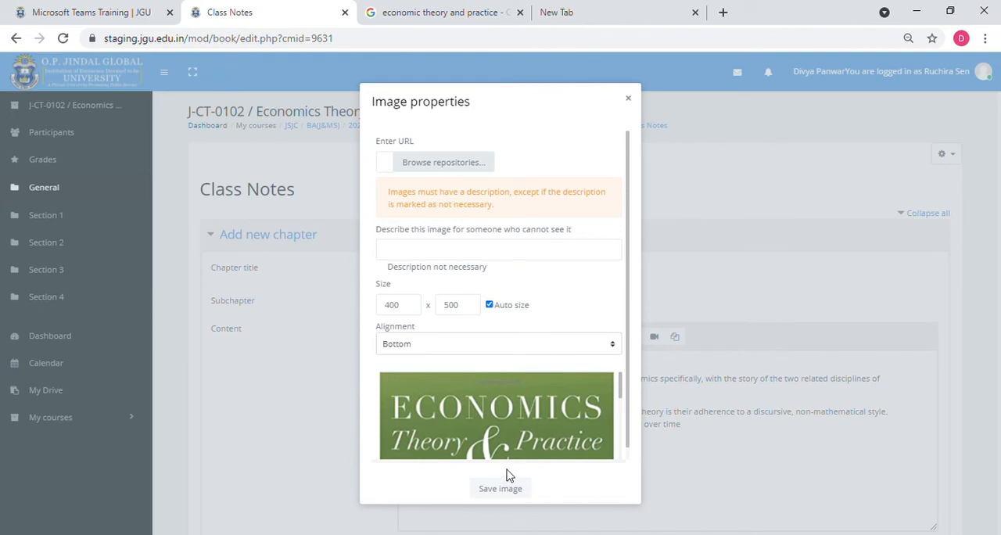
{"action": "left_click", "coordinate": [425, 250]}
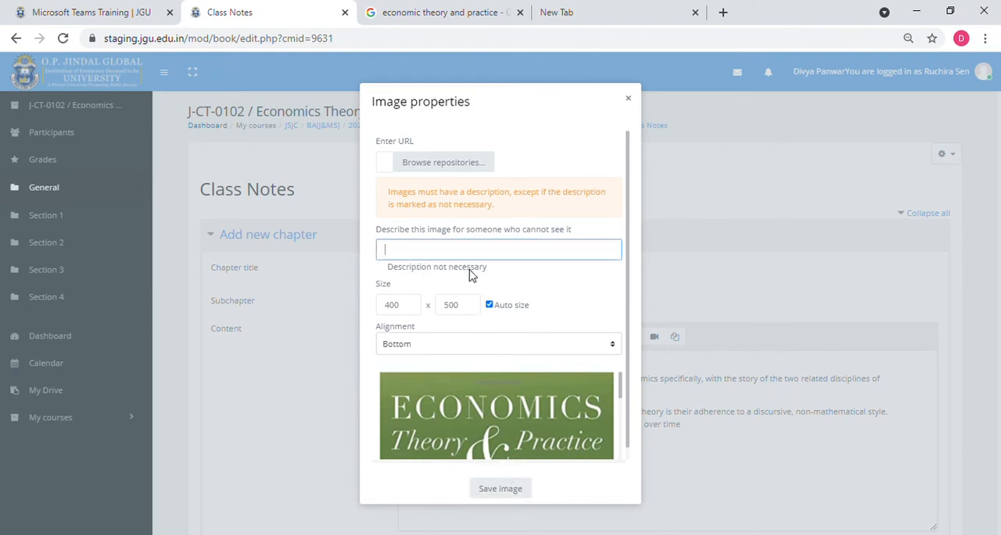
{"action": "type", "text": "Refer to chapter-1"}
{"action": "left_click", "coordinate": [482, 504]}
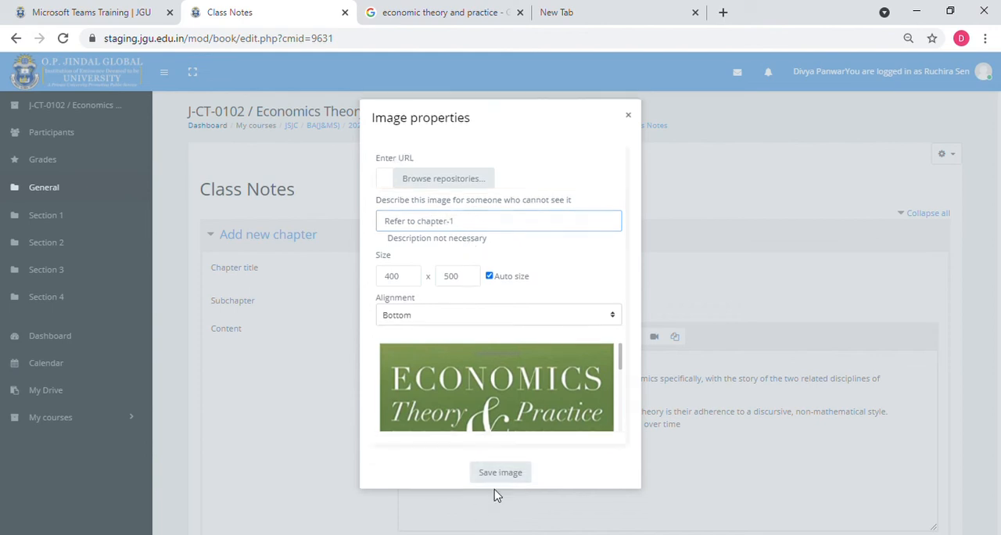
{"action": "left_click", "coordinate": [504, 474]}
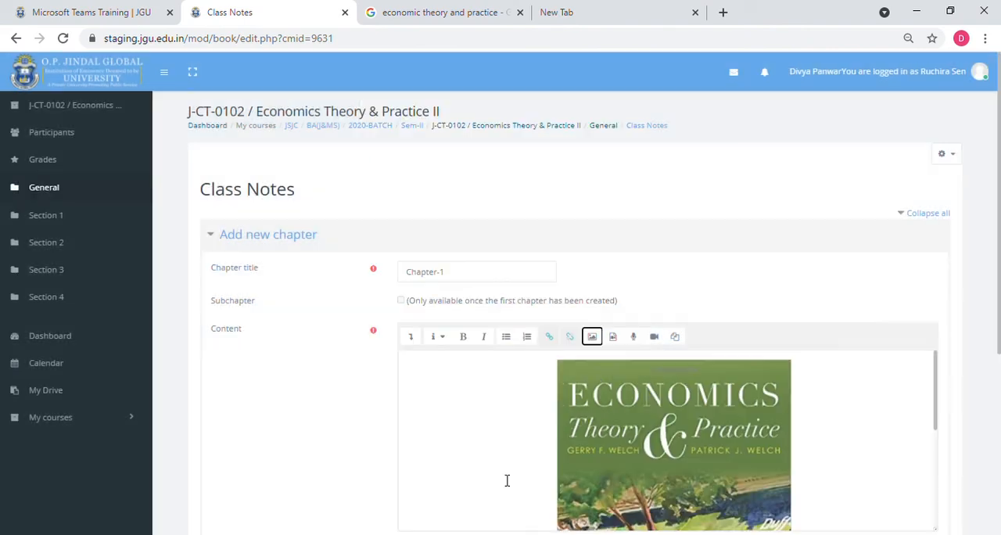
- Check the chapter content with its image, link and text, and save the new chapter
{"action": "scroll", "coordinate": [507, 478], "scroll_direction": "down", "scroll_amount": 5}
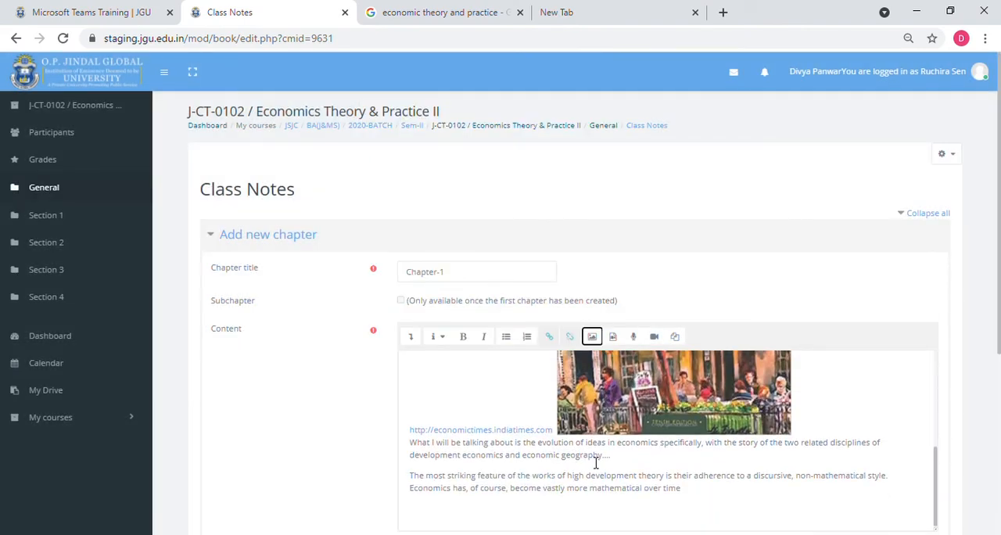
{"action": "scroll", "coordinate": [596, 462], "scroll_direction": "down", "scroll_amount": 2}
{"action": "scroll", "coordinate": [591, 353], "scroll_direction": "up", "scroll_amount": 5}
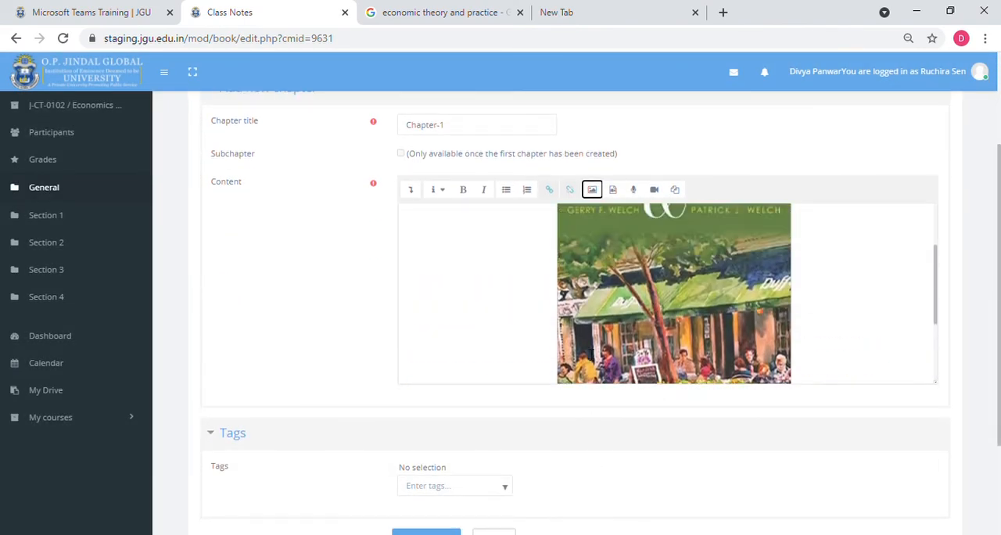
{"action": "scroll", "coordinate": [590, 355], "scroll_direction": "down", "scroll_amount": 3}
{"action": "scroll", "coordinate": [590, 353], "scroll_direction": "down", "scroll_amount": 5}
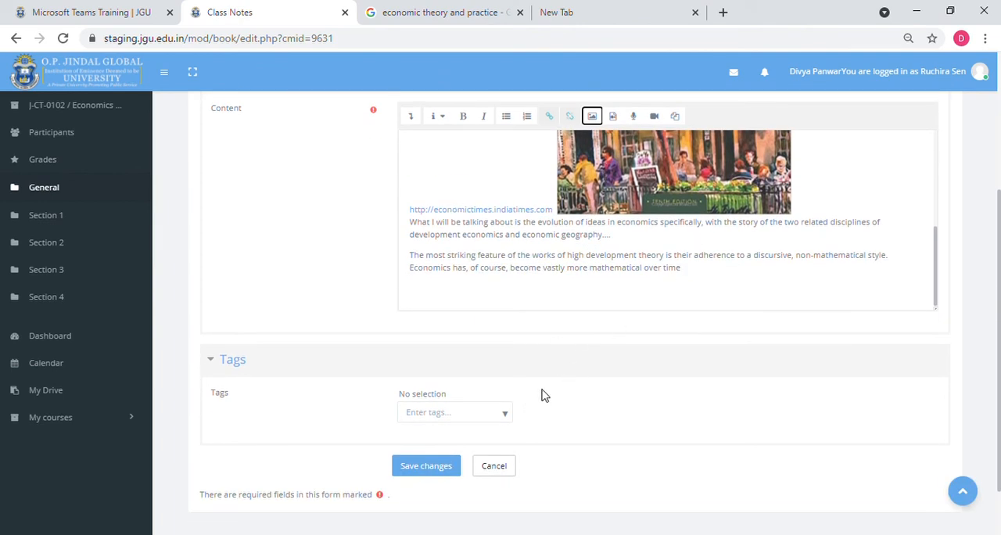
{"action": "scroll", "coordinate": [545, 396], "scroll_direction": "down", "scroll_amount": 1}
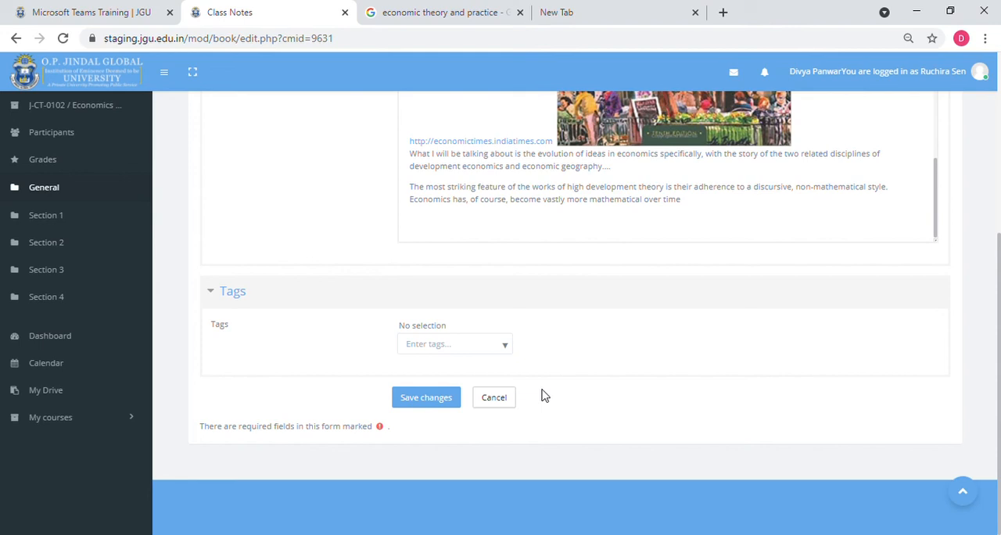
{"action": "left_click", "coordinate": [447, 407]}
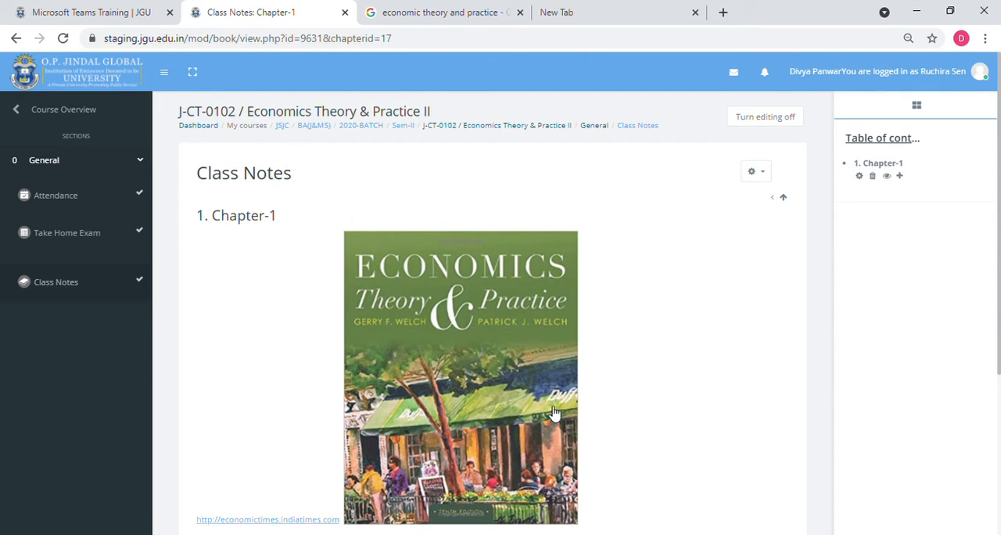
- Look over the saved chapter, then open Chapter-1 for editing and examine its form
{"action": "scroll", "coordinate": [549, 414], "scroll_direction": "down", "scroll_amount": 3}
{"action": "scroll", "coordinate": [551, 411], "scroll_direction": "up", "scroll_amount": 1}
{"action": "left_click", "coordinate": [859, 177]}
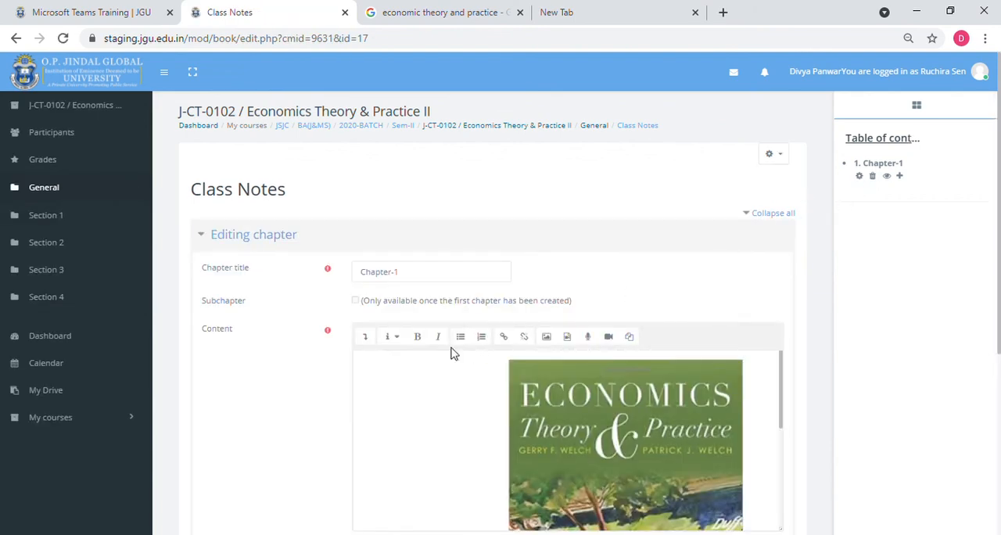
{"action": "scroll", "coordinate": [380, 297], "scroll_direction": "down", "scroll_amount": 4}
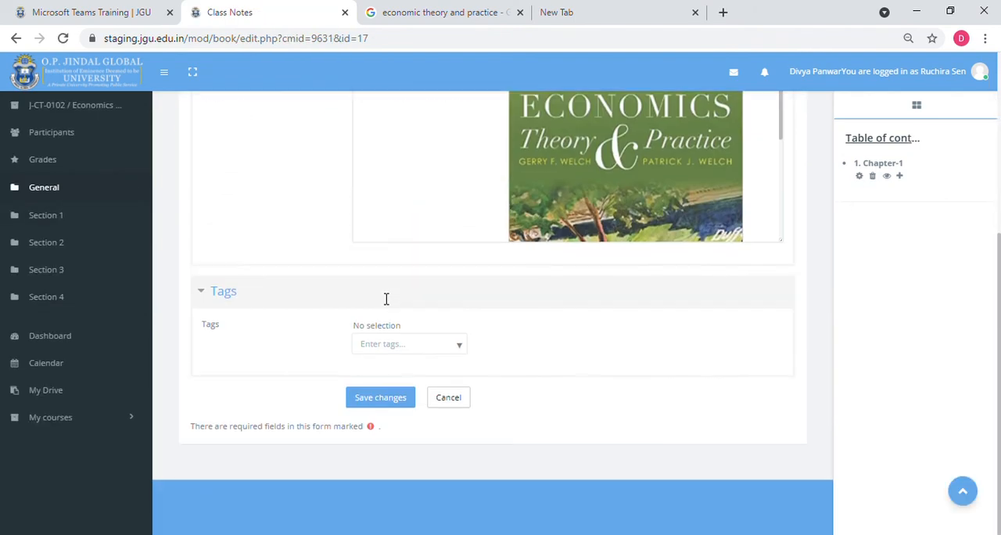
{"action": "left_click", "coordinate": [395, 398]}
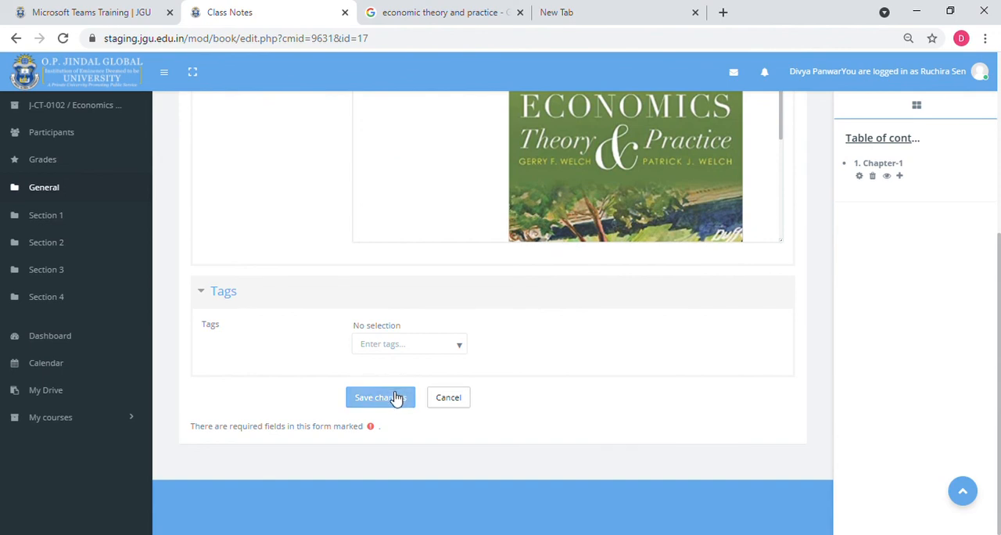
{"action": "scroll", "coordinate": [684, 396], "scroll_direction": "up", "scroll_amount": 2}
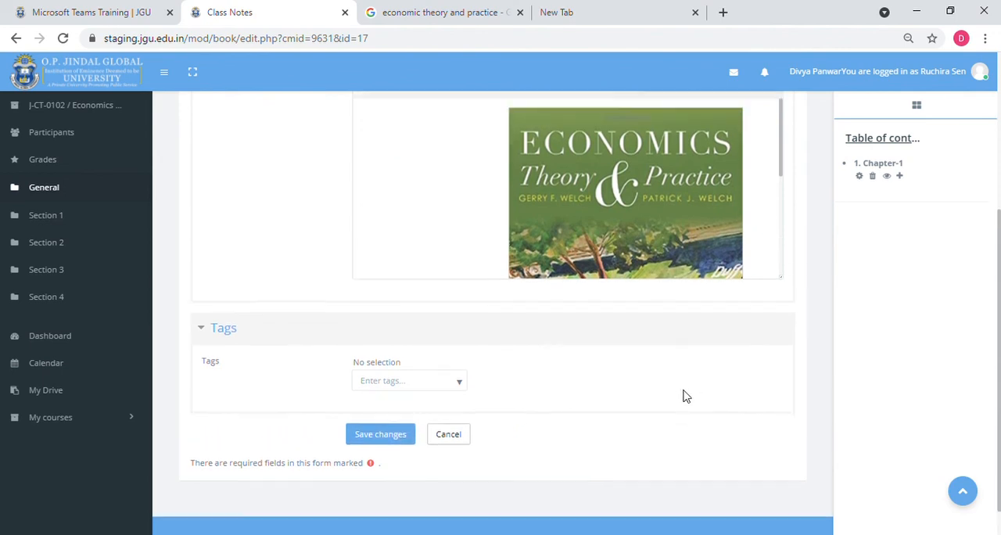
{"action": "scroll", "coordinate": [684, 395], "scroll_direction": "up", "scroll_amount": 2}
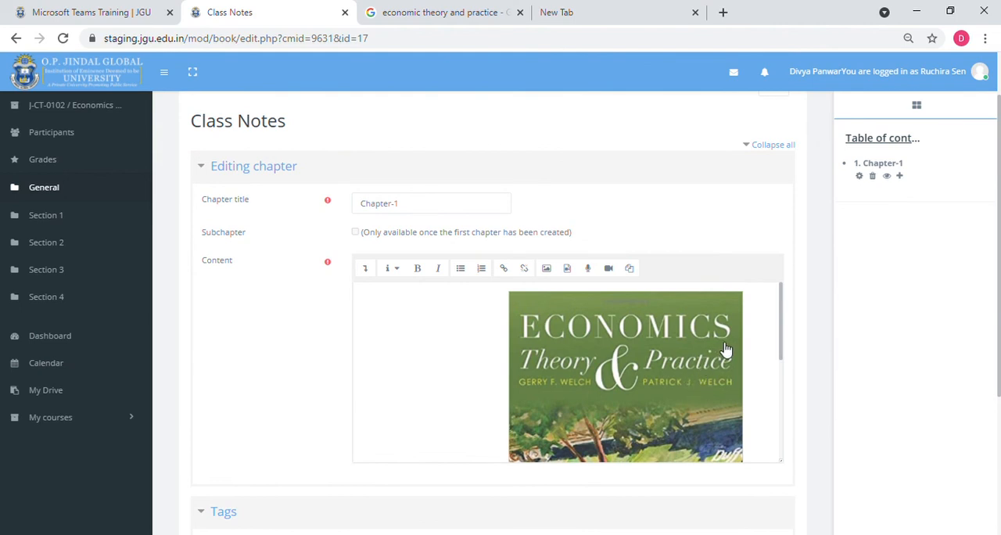
- Add a new chapter after Chapter-1, title it "Title-1" and mark it as a subchapter
{"action": "left_click", "coordinate": [900, 177]}
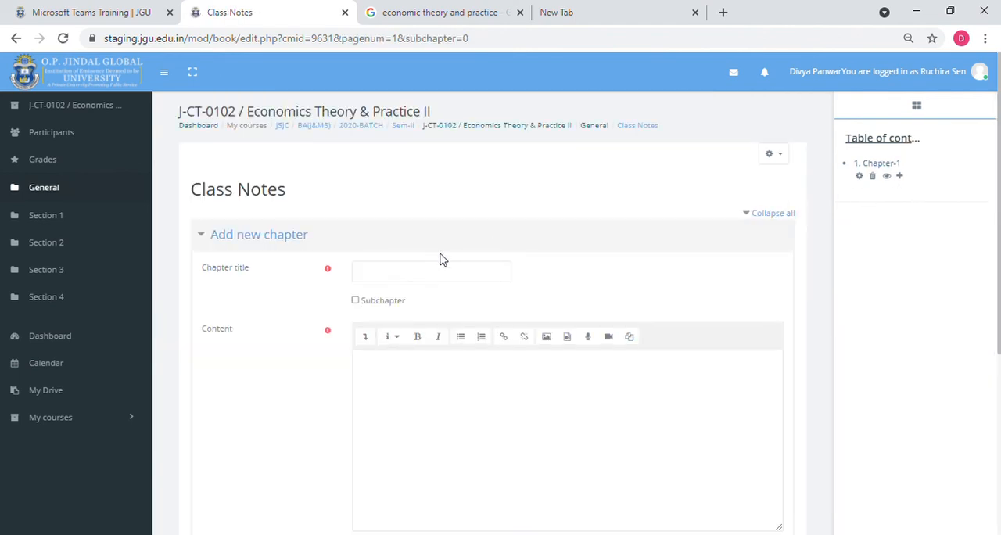
{"action": "left_click", "coordinate": [416, 276]}
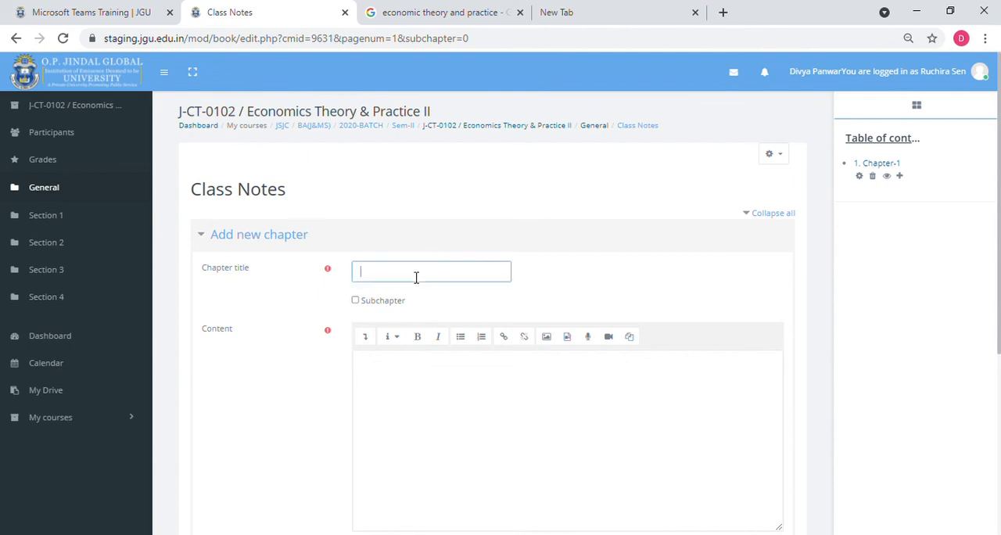
{"action": "type", "text": "Title-1"}
{"action": "left_click", "coordinate": [358, 303]}
- Paste the copied economics notes as the subchapter's content and save it
{"action": "scroll", "coordinate": [368, 309], "scroll_direction": "down", "scroll_amount": 2}
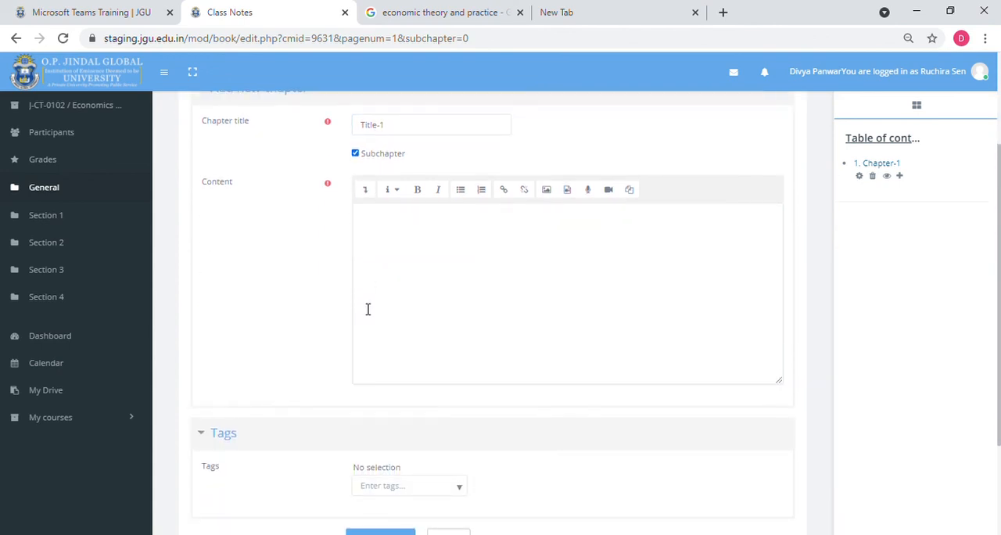
{"action": "left_click", "coordinate": [408, 241]}
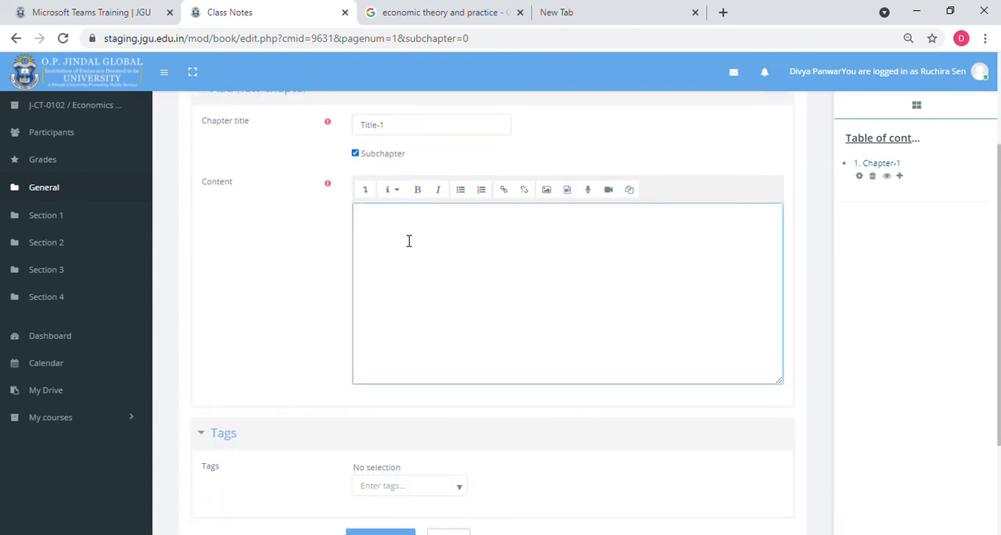
{"action": "type", "text": "What I will be talking about is the evolution of ideas in economics specifically, with the story of the two related disciplines of development economics and economic geography.... The most striking feature of the works of high development theory is their adherence to a discursive, non-mathematical style. Economics has, of course, become vastly more mathematical over time"}
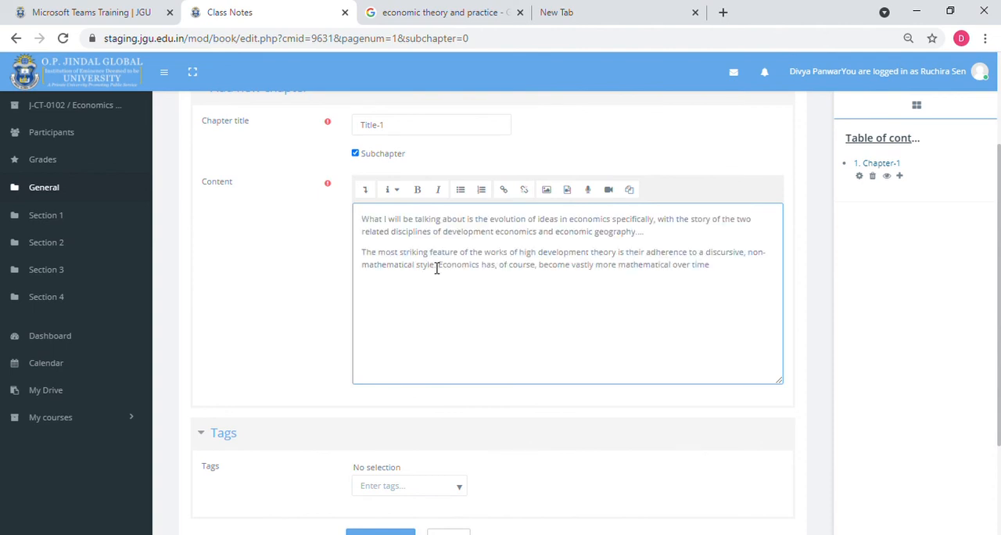
{"action": "scroll", "coordinate": [438, 266], "scroll_direction": "down", "scroll_amount": 2}
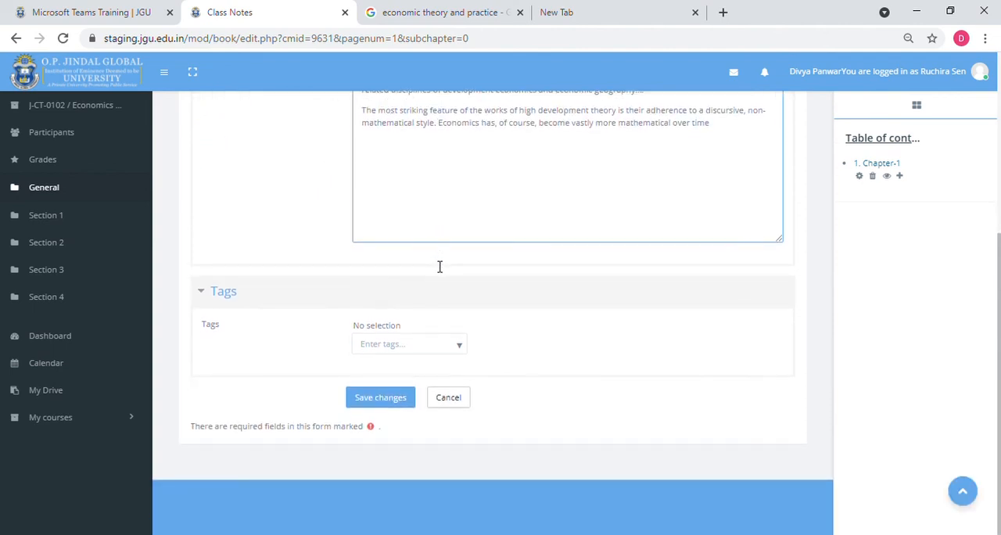
{"action": "left_click", "coordinate": [394, 398]}
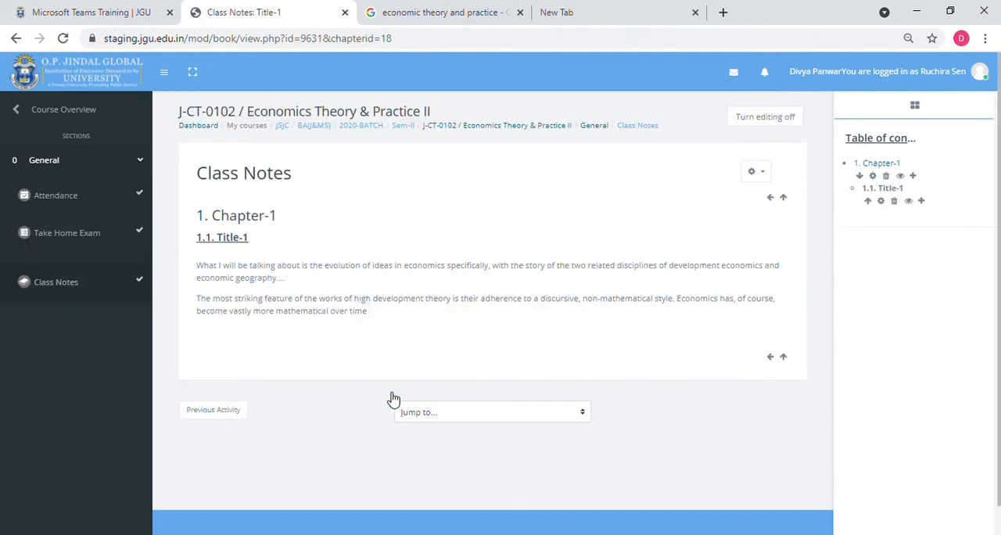